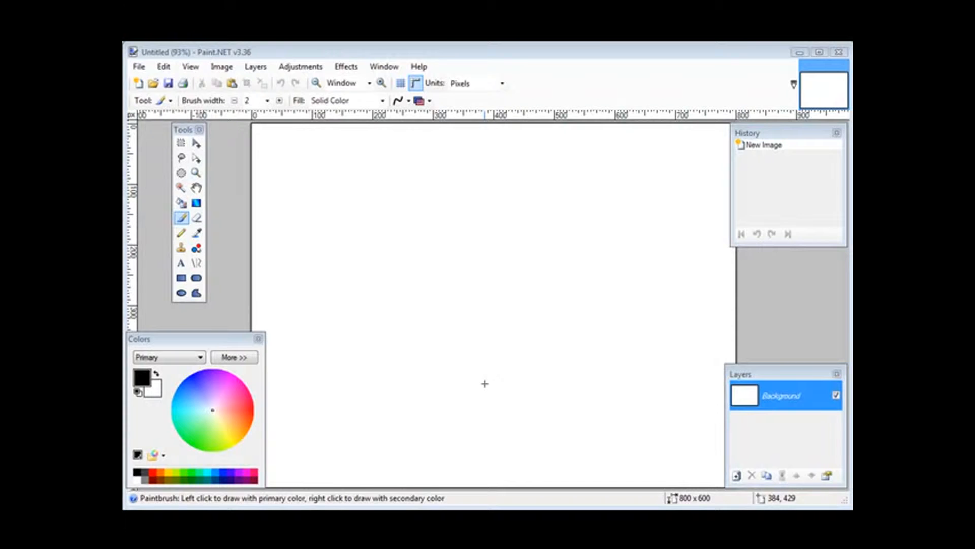
# Step: Resize the canvas to 650 pixels wide and 125 pixels high without maintaining the aspect ratio
pyautogui.click(222, 67)
pyautogui.click(252, 109)
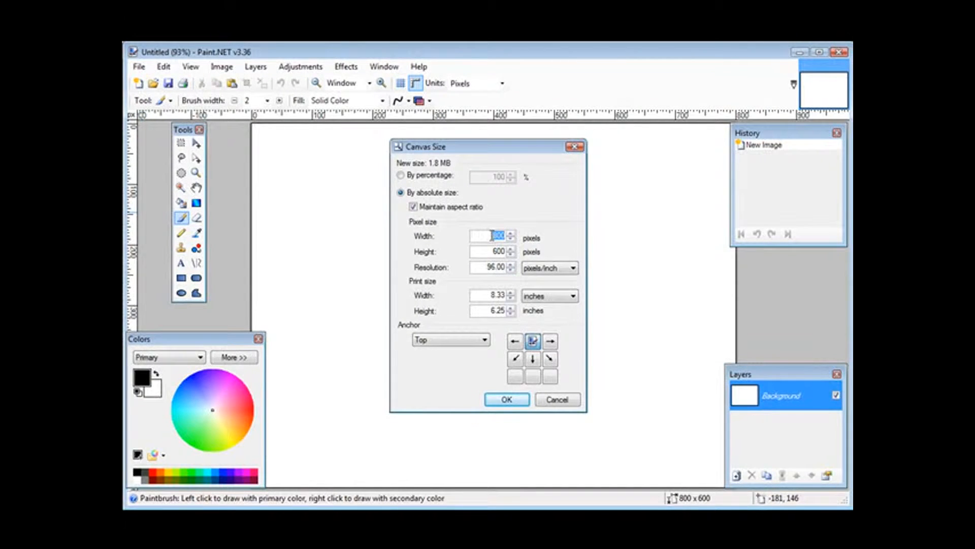
pyautogui.write('650')
pyautogui.click(413, 207)
pyautogui.doubleClick(487, 251)
pyautogui.write('125')
pyautogui.press('Tab')
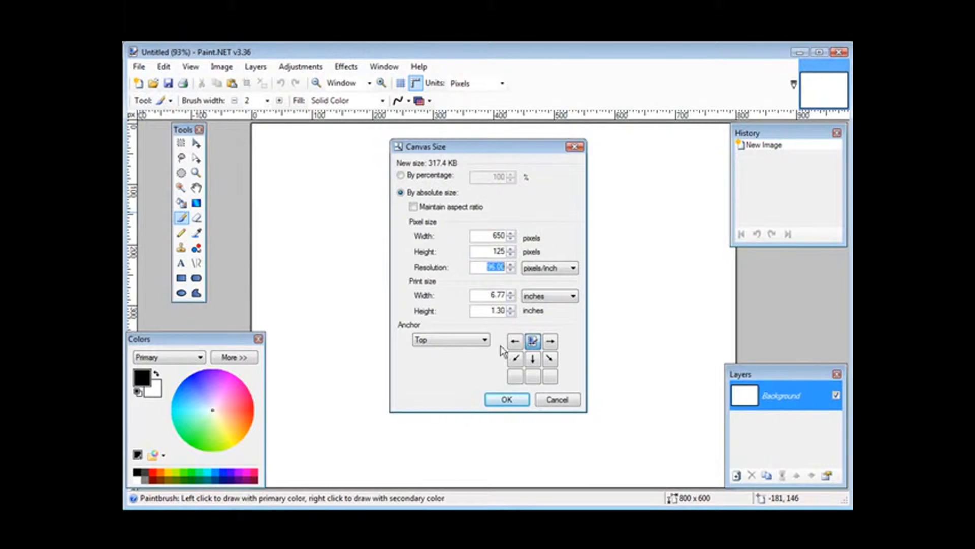
pyautogui.click(514, 398)
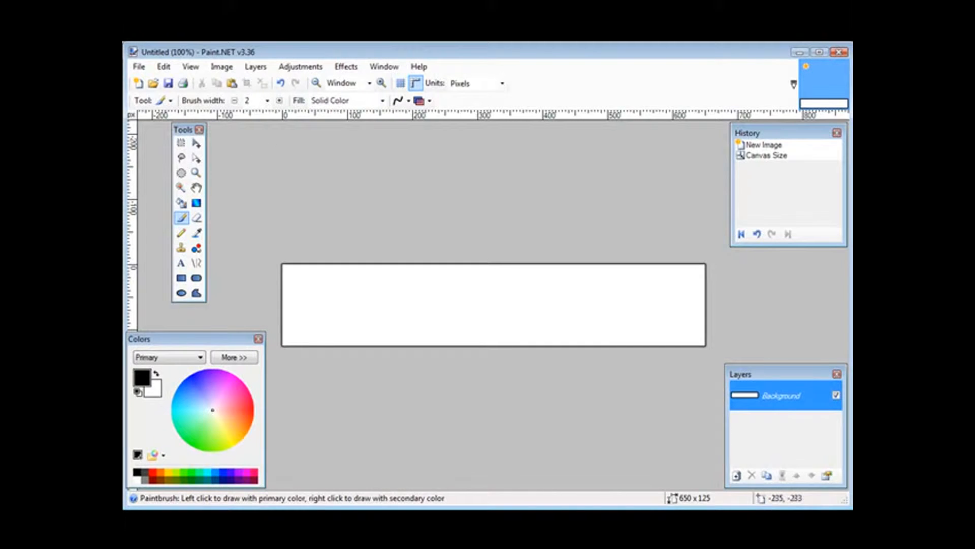
# Step: Add a new layer above the background and close the History window
pyautogui.click(256, 66)
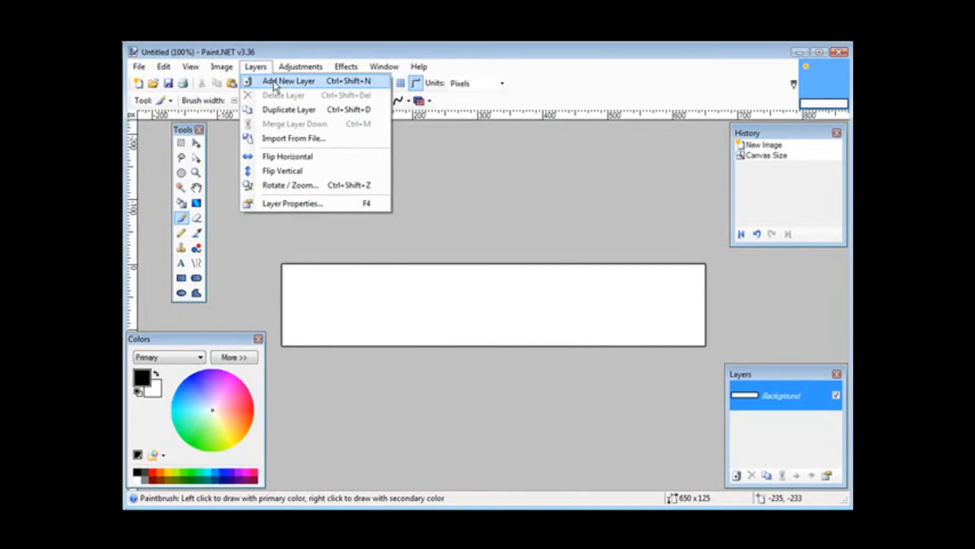
pyautogui.click(275, 86)
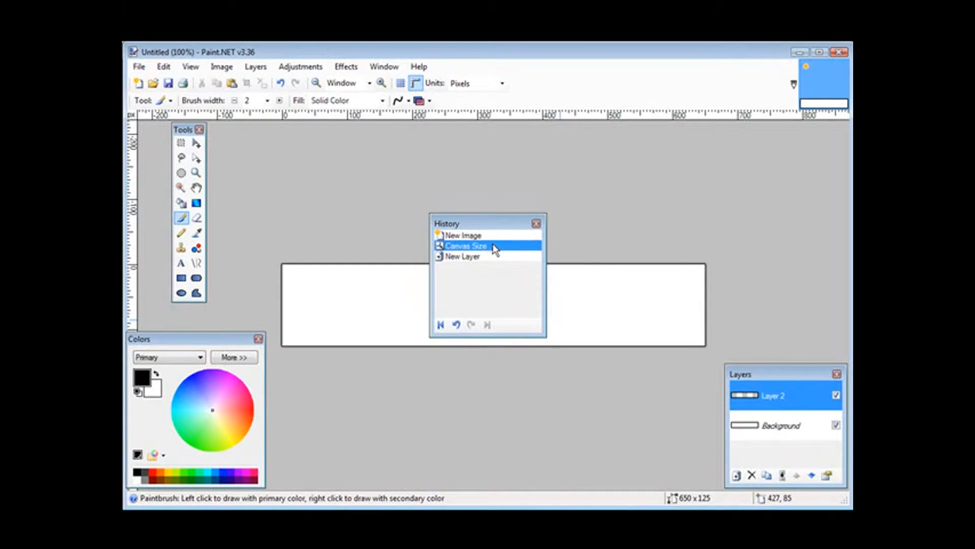
pyautogui.moveTo(475, 224); pyautogui.dragTo(775, 132)
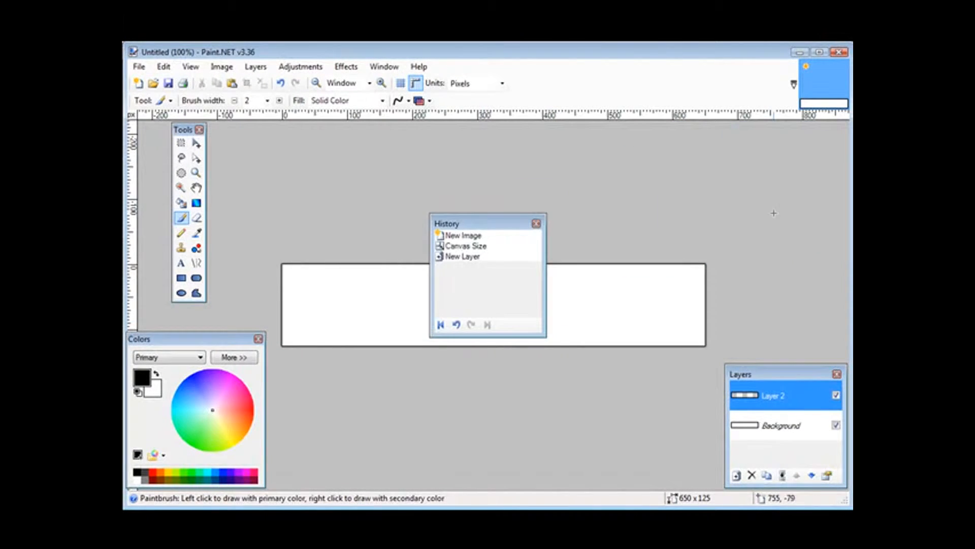
pyautogui.click(536, 224)
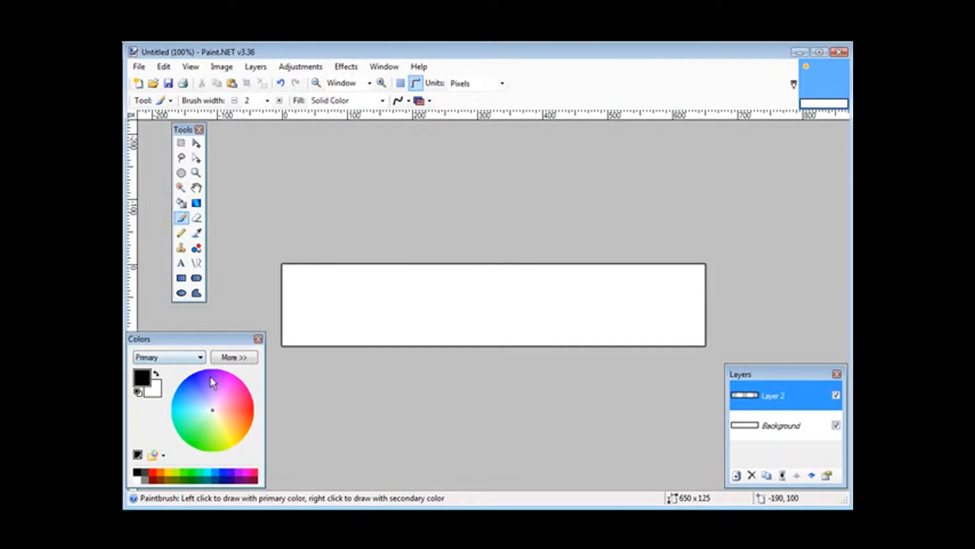
# Step: Set the primary color to light blue (63B9FF) and fill the new layer with it using the Paint Bucket
pyautogui.click(190, 401)
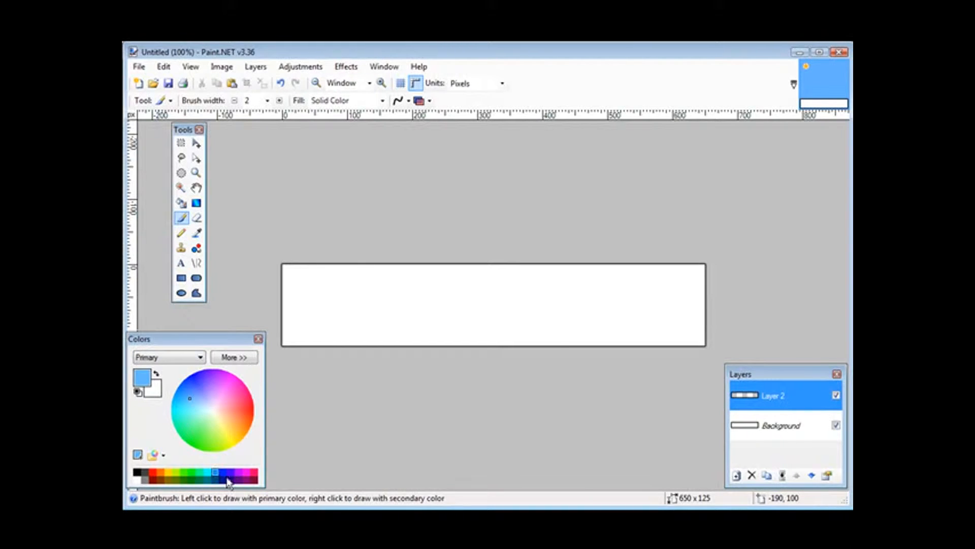
pyautogui.click(246, 358)
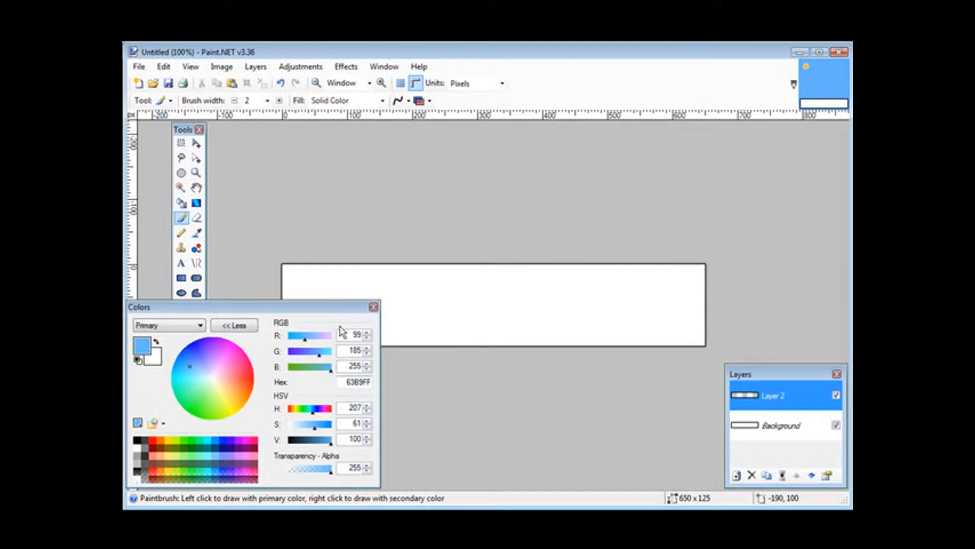
pyautogui.click(236, 327)
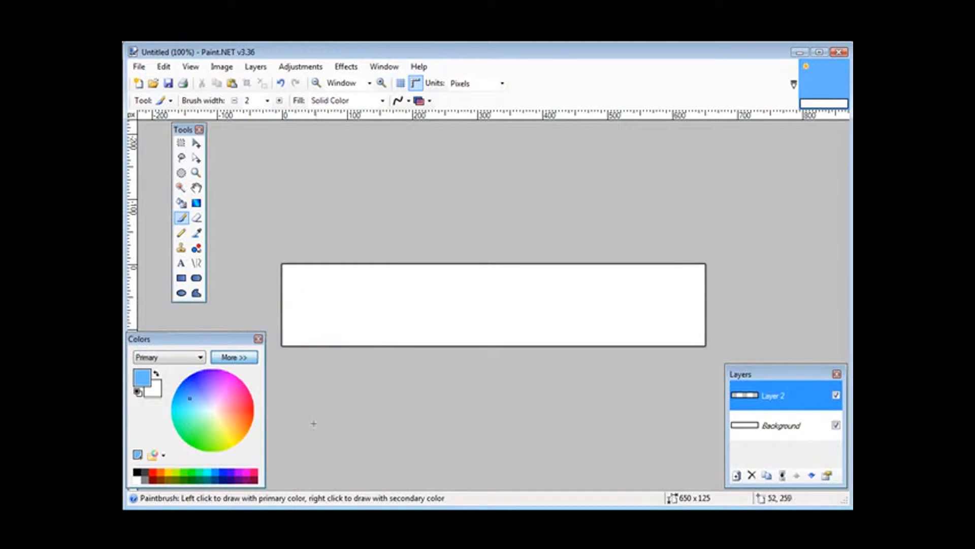
pyautogui.click(182, 204)
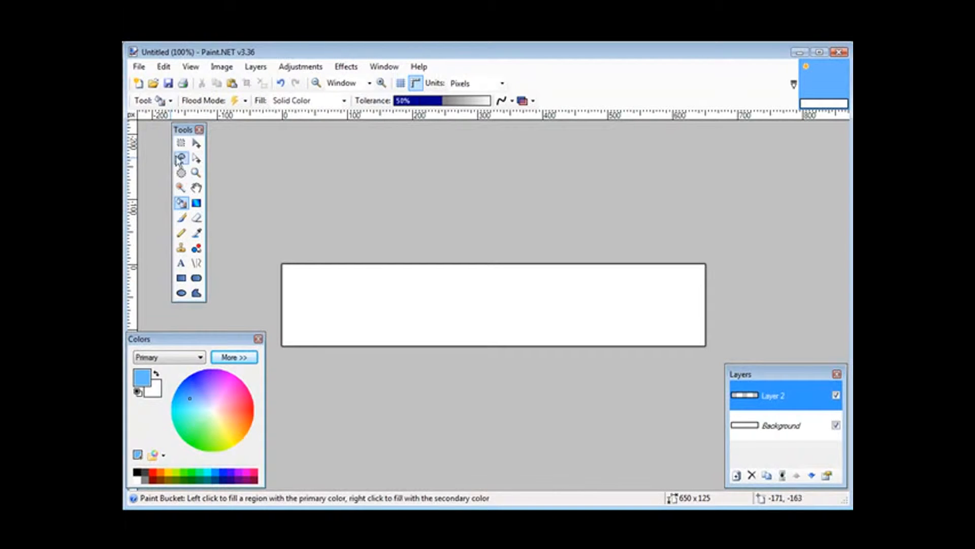
pyautogui.click(323, 300)
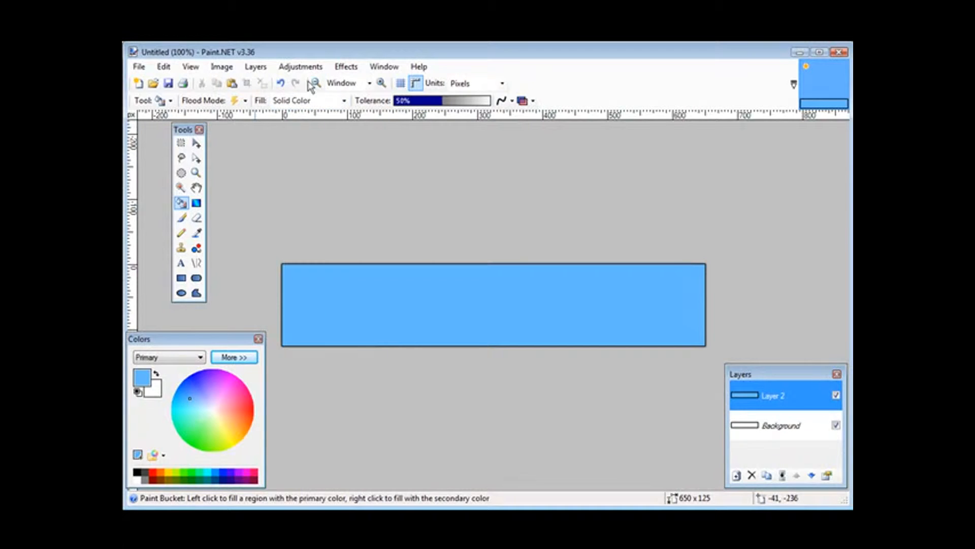
# Step: Add another layer above the blue fill and write "A sample banner" on it in white text
pyautogui.click(256, 67)
pyautogui.click(259, 81)
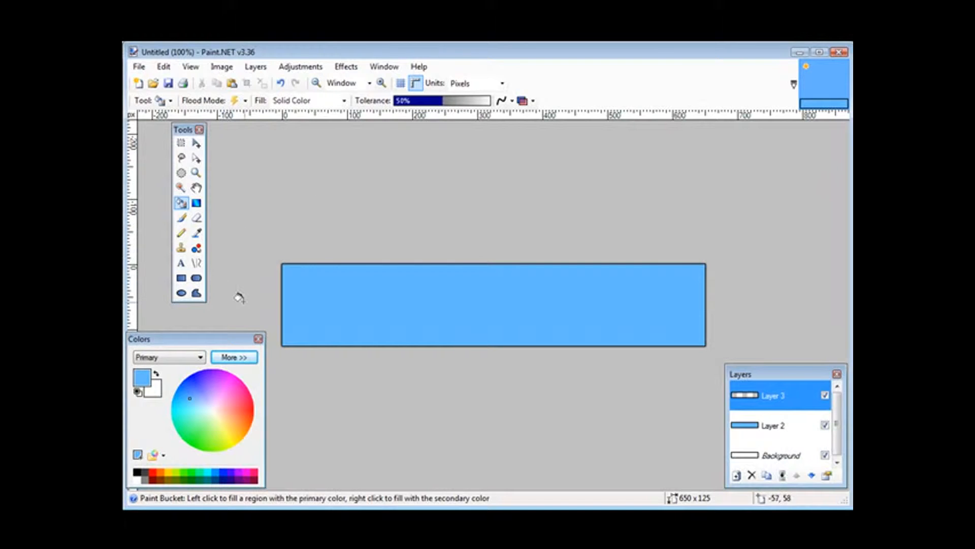
pyautogui.click(181, 263)
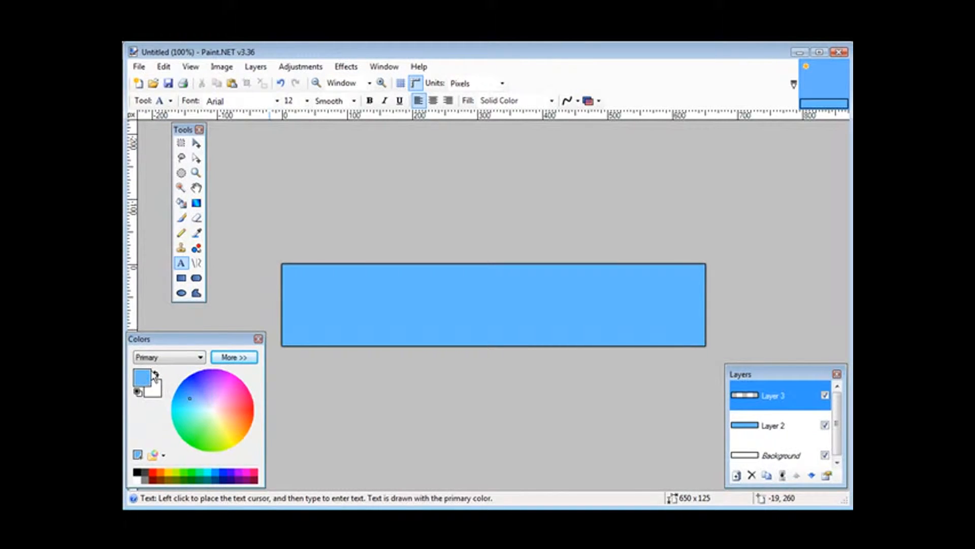
pyautogui.click(157, 376)
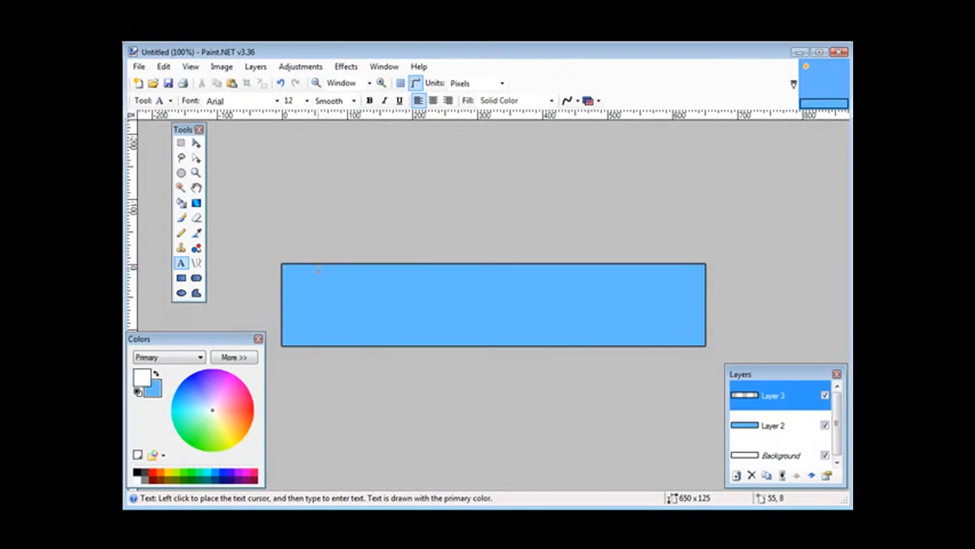
pyautogui.click(446, 282)
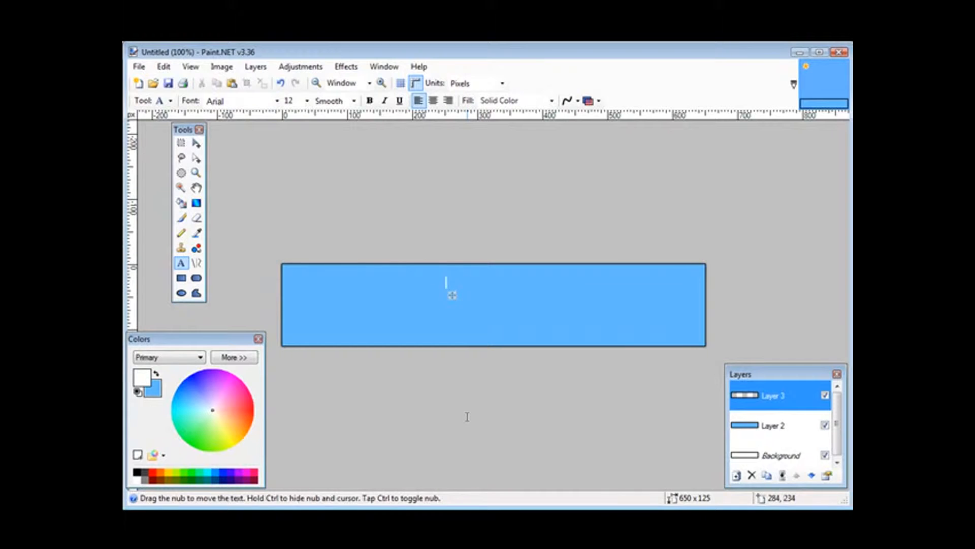
pyautogui.write('A sample banner')
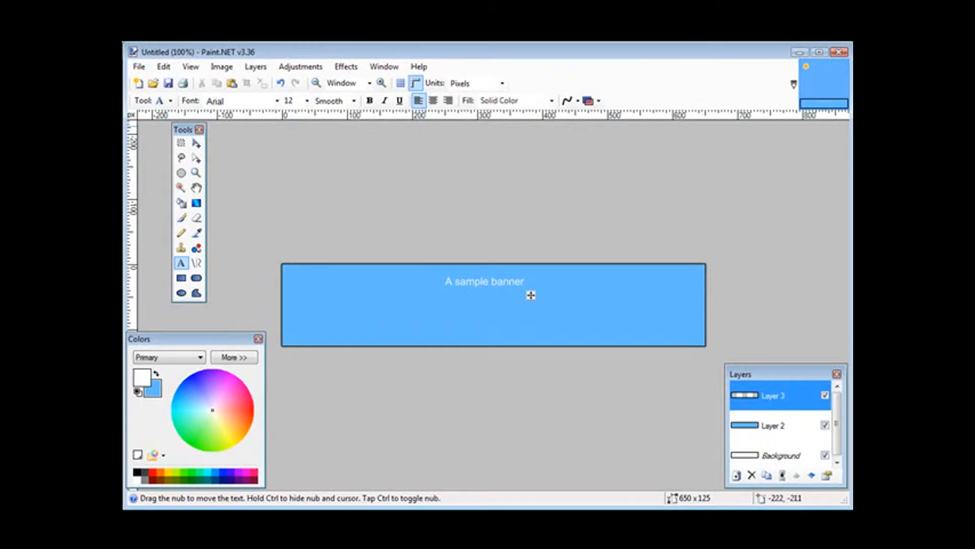
# Step: Format the banner title as bold Bookman Old Style at size 16 and move it to the banner's upper-right corner
pyautogui.click(370, 102)
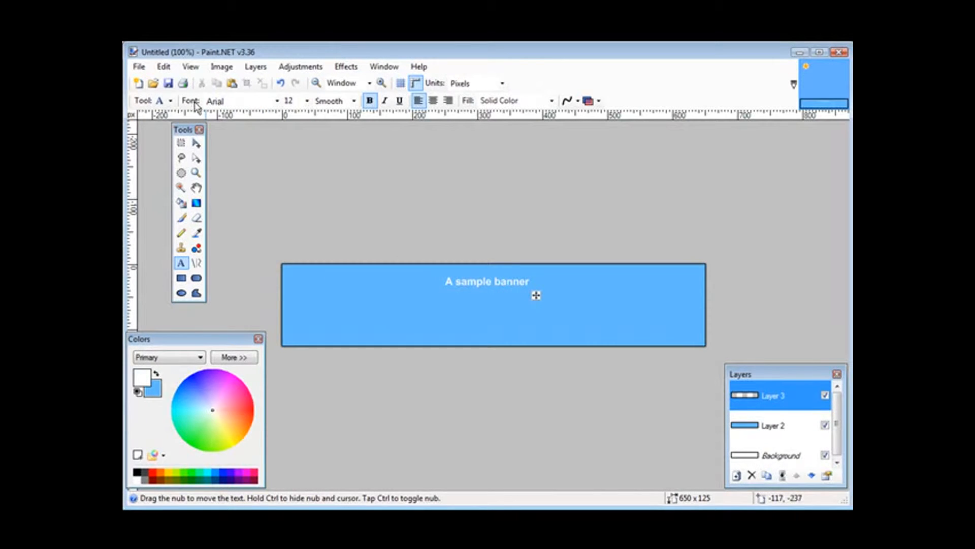
pyautogui.click(272, 102)
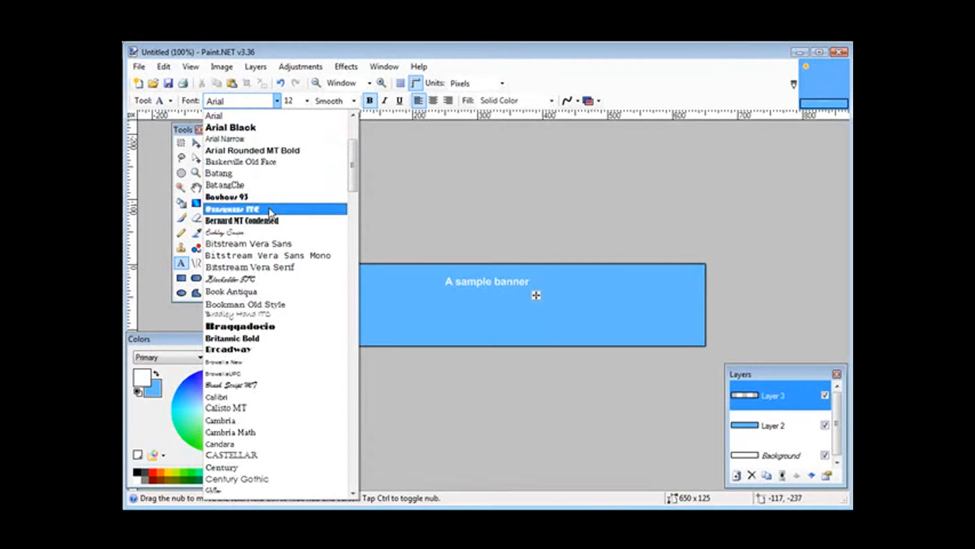
pyautogui.scroll(-3, 315, 325)
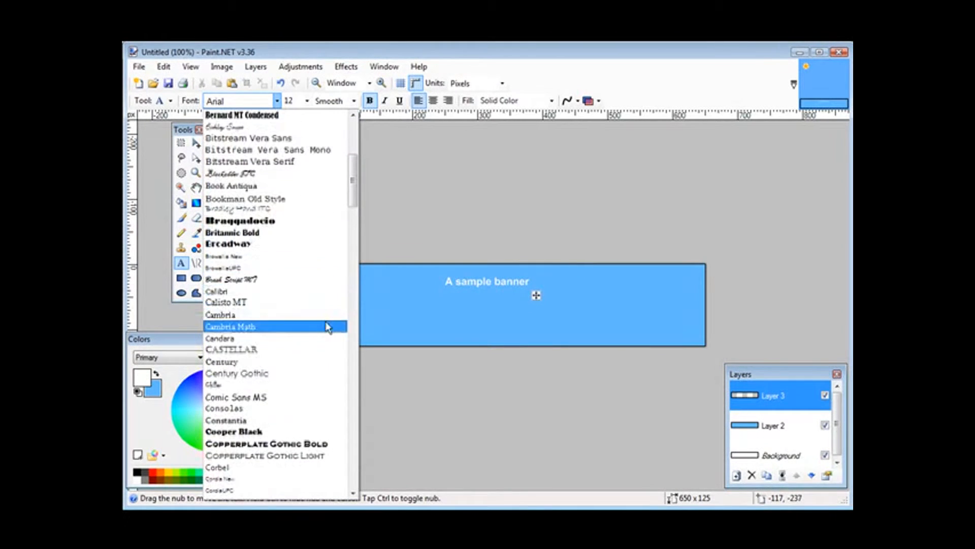
pyautogui.click(298, 201)
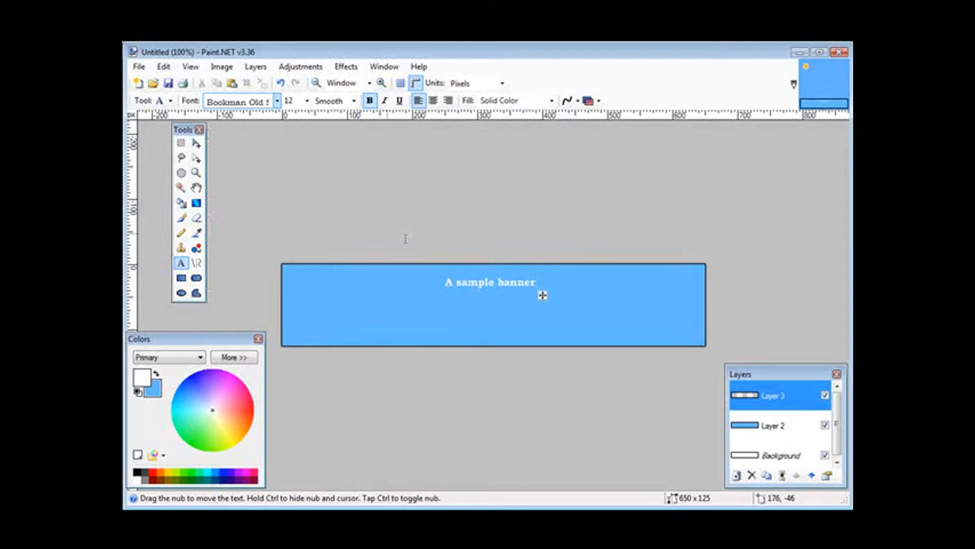
pyautogui.click(292, 101)
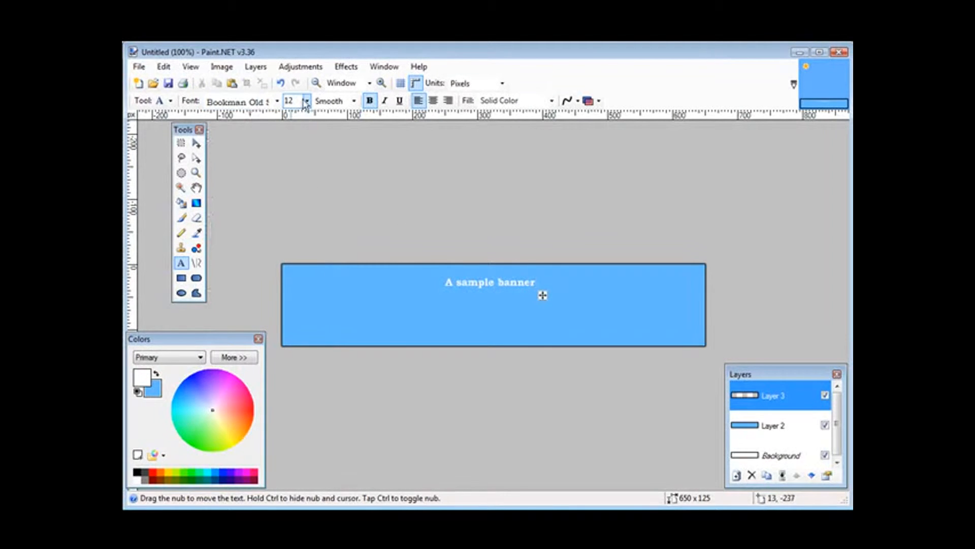
pyautogui.click(307, 101)
pyautogui.click(298, 173)
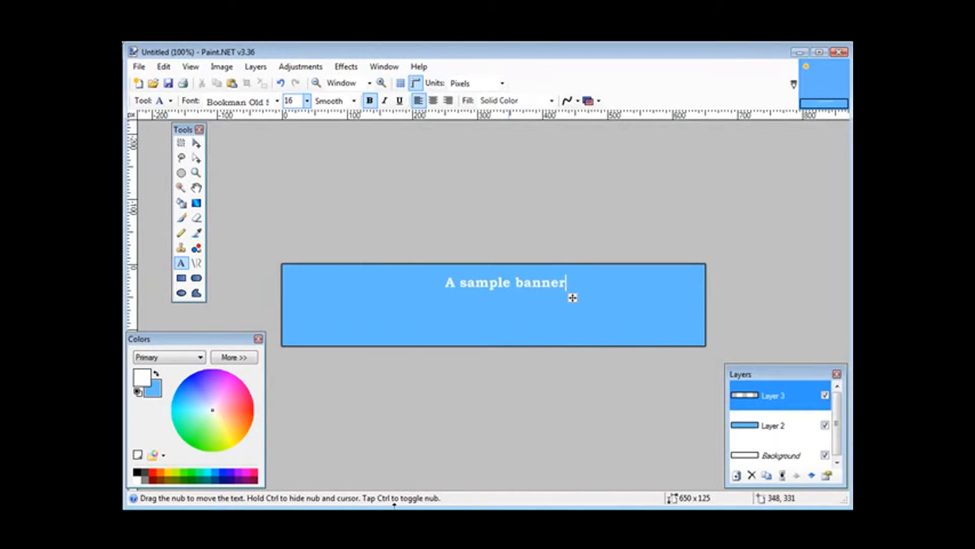
pyautogui.moveTo(573, 301); pyautogui.dragTo(694, 304)
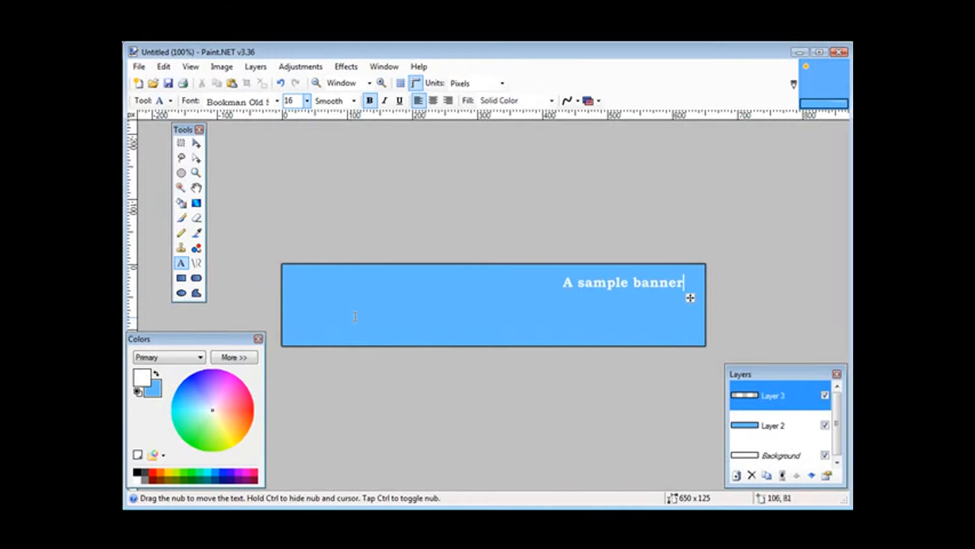
# Step: Write a second text line reading "Simple instruction" near the banner's lower edge
pyautogui.click(414, 331)
pyautogui.write('Simp')
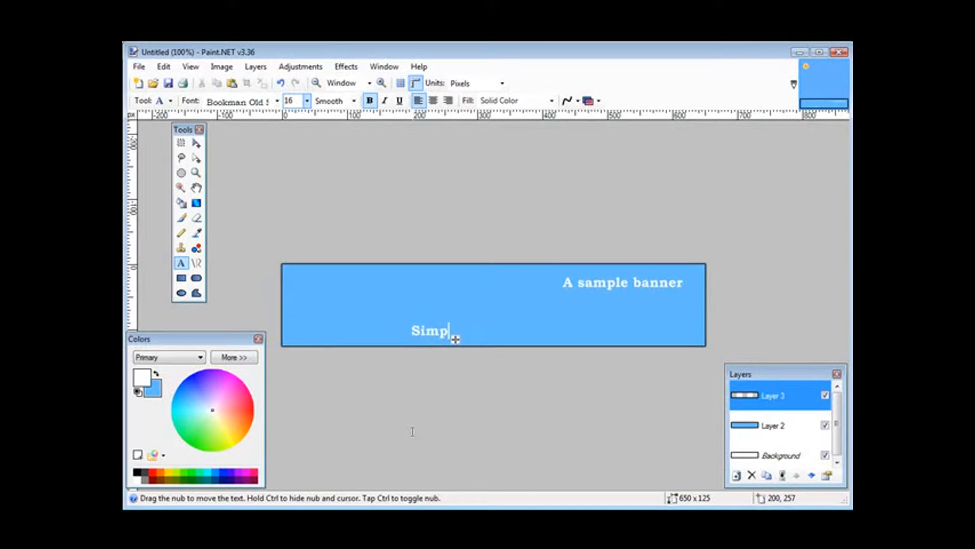
pyautogui.write('le inst')
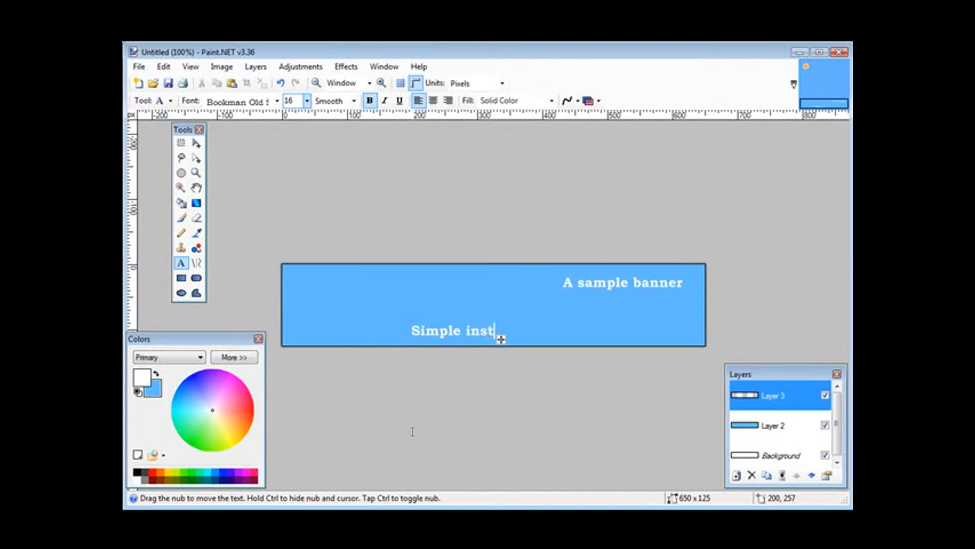
pyautogui.write('ruction')
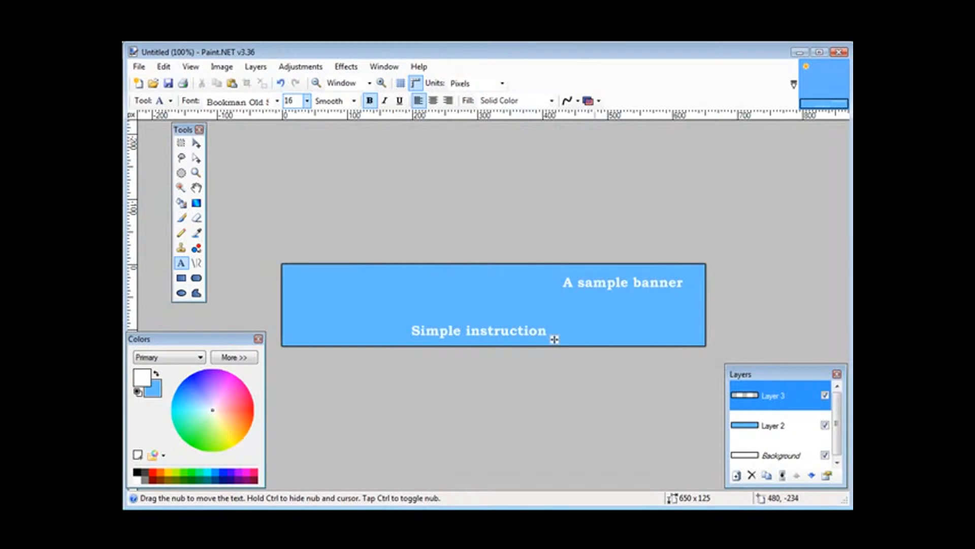
# Step: Set the "Simple instruction" text to size 10 and place it directly below the title, aligned with its right end
pyautogui.click(306, 102)
pyautogui.click(289, 134)
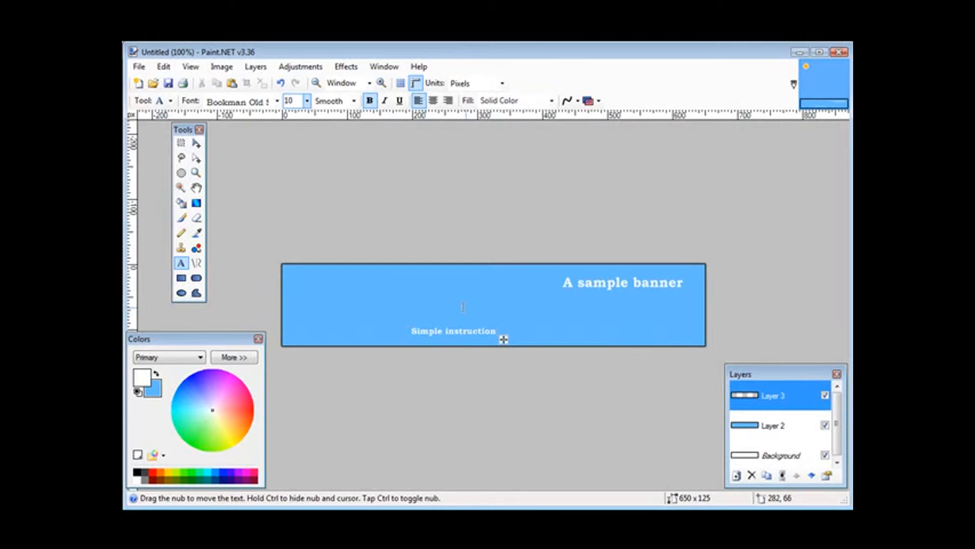
pyautogui.moveTo(505, 339); pyautogui.dragTo(694, 310)
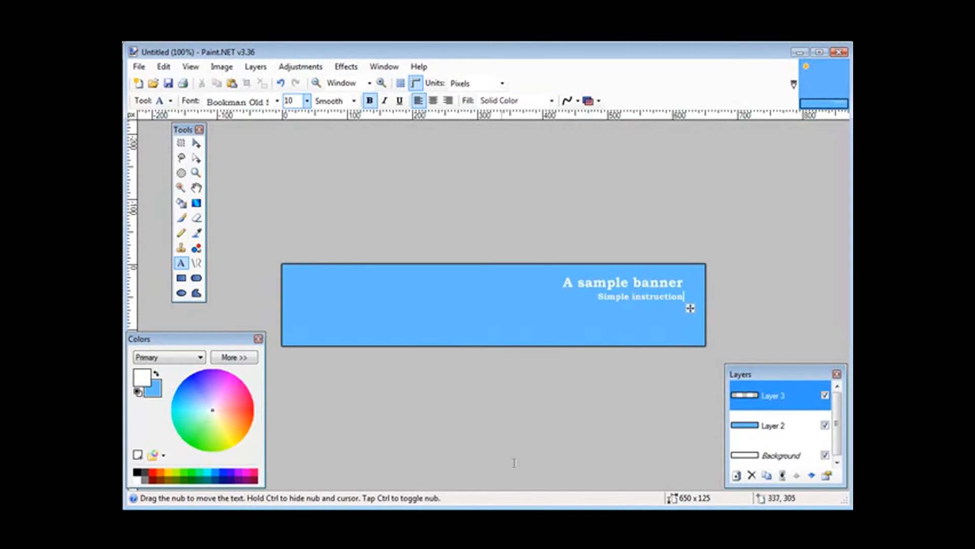
pyautogui.click(256, 66)
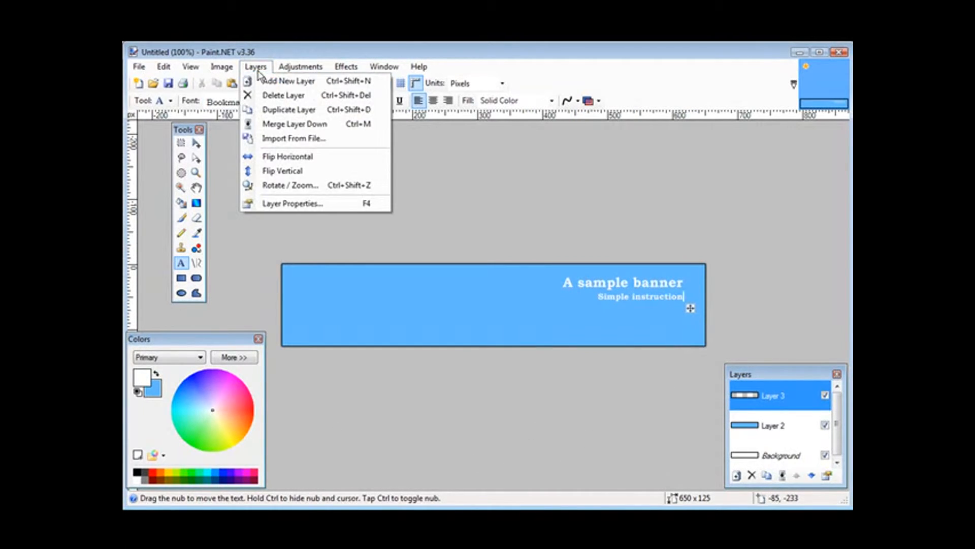
pyautogui.click(267, 81)
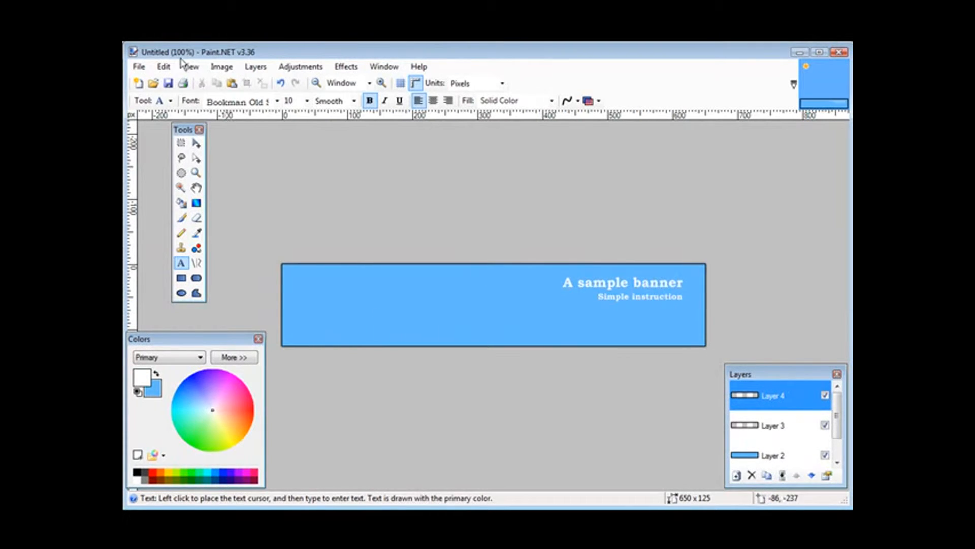
pyautogui.click(159, 67)
pyautogui.click(168, 81)
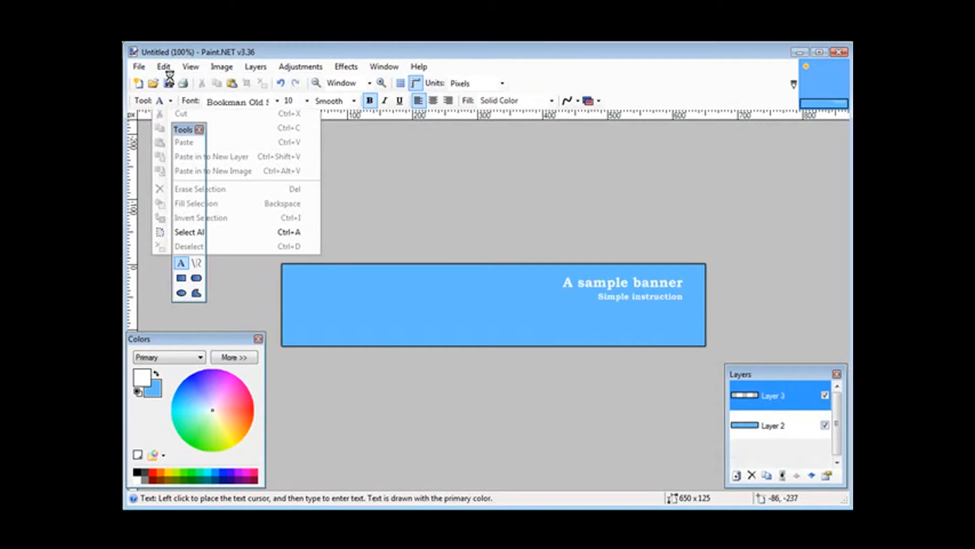
pyautogui.click(255, 66)
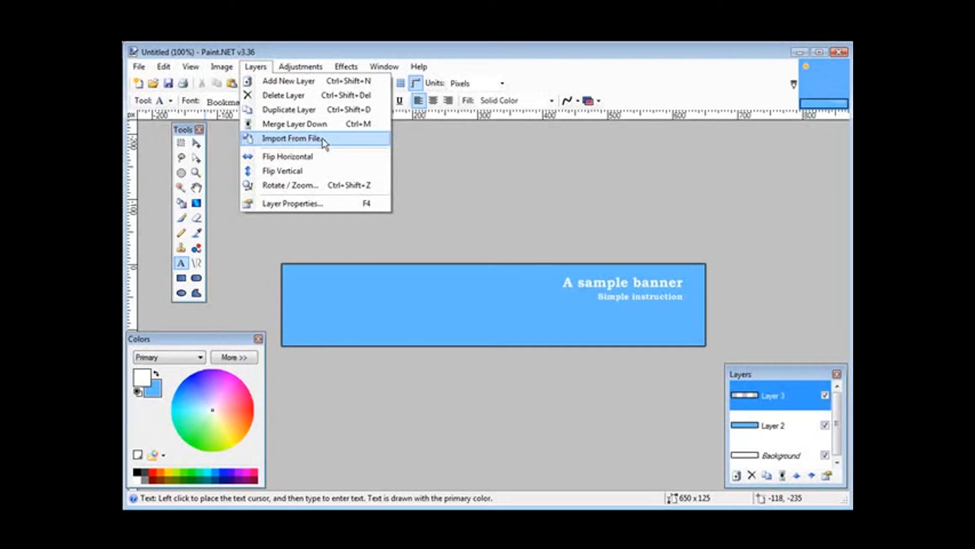
pyautogui.click(476, 156)
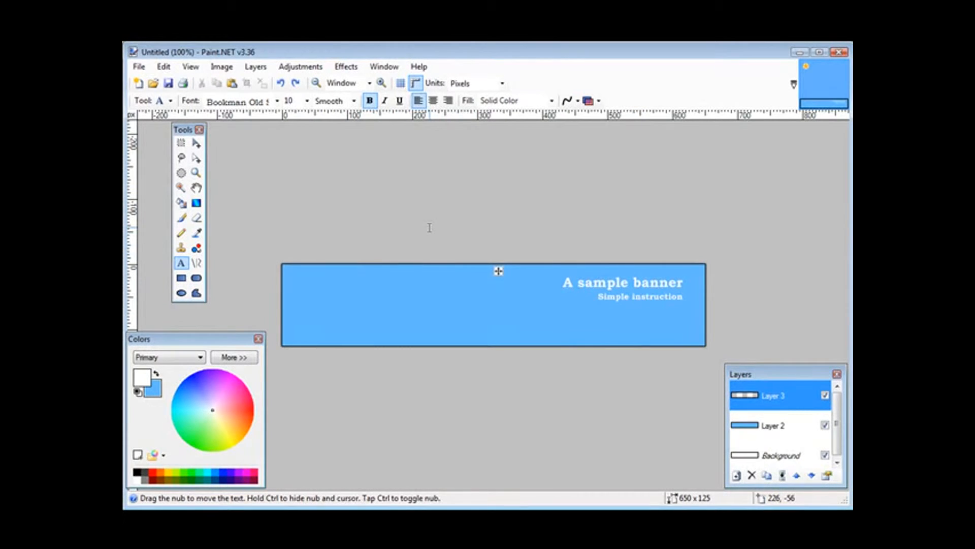
# Step: Open the box image cover-200.jpg from the jpeg folder
pyautogui.click(139, 66)
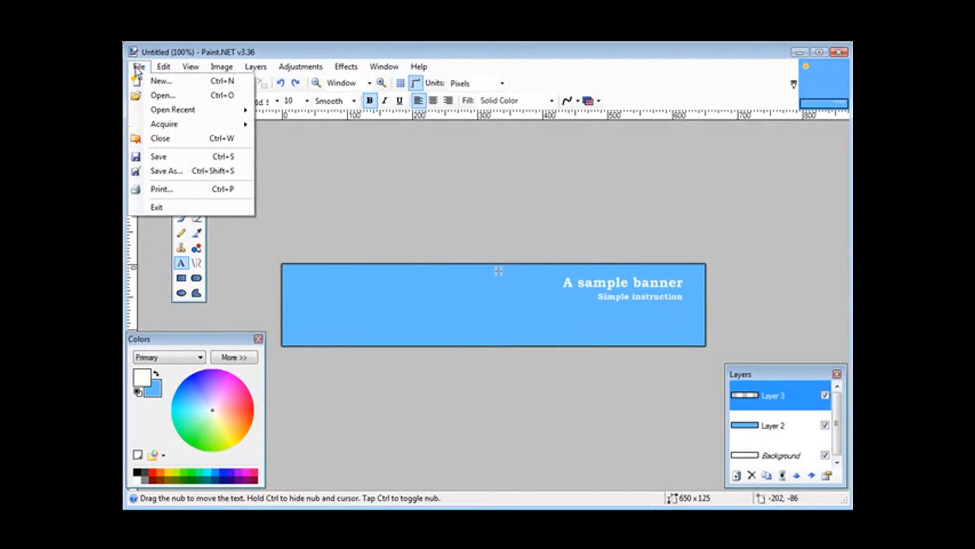
pyautogui.click(156, 95)
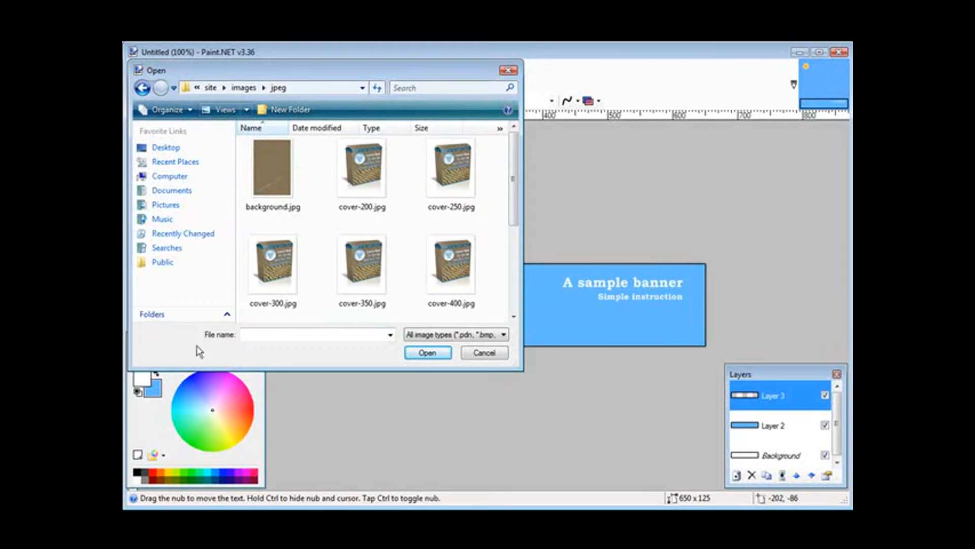
pyautogui.click(361, 278)
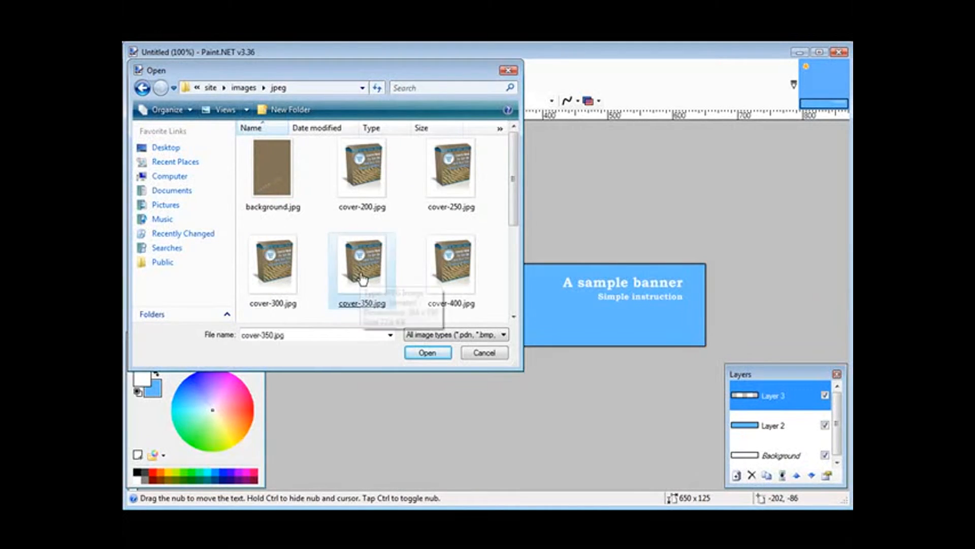
pyautogui.doubleClick(359, 179)
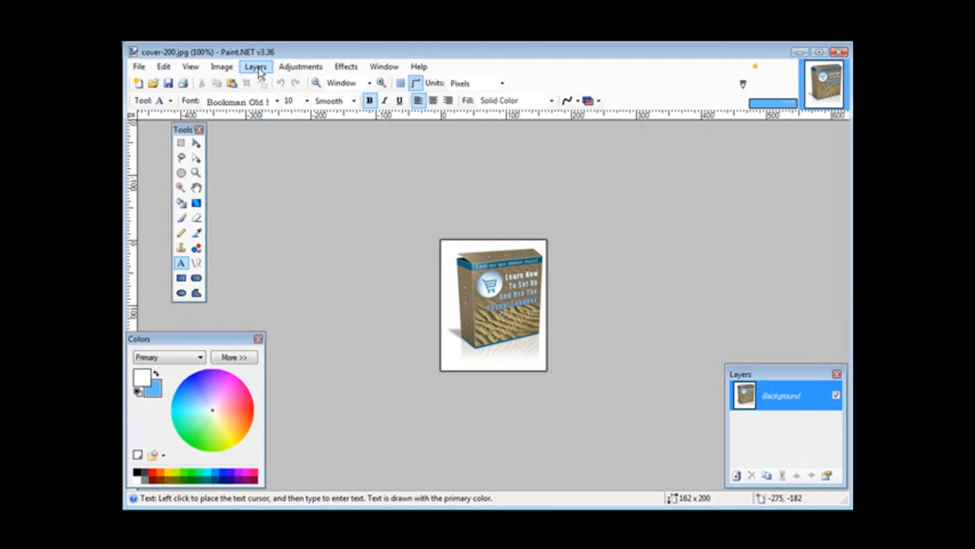
# Step: Resize the box image to a height of 125 pixels with its aspect ratio maintained
pyautogui.click(222, 67)
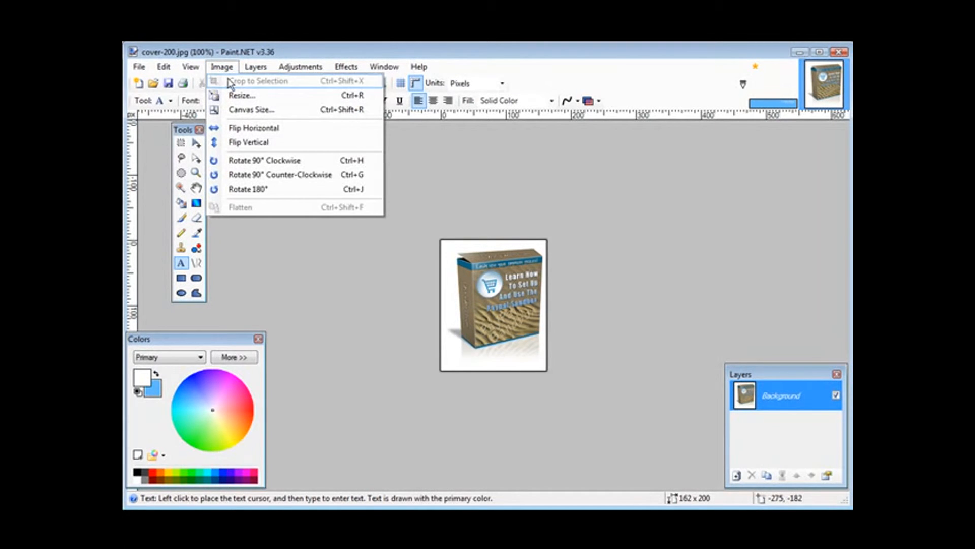
pyautogui.click(239, 95)
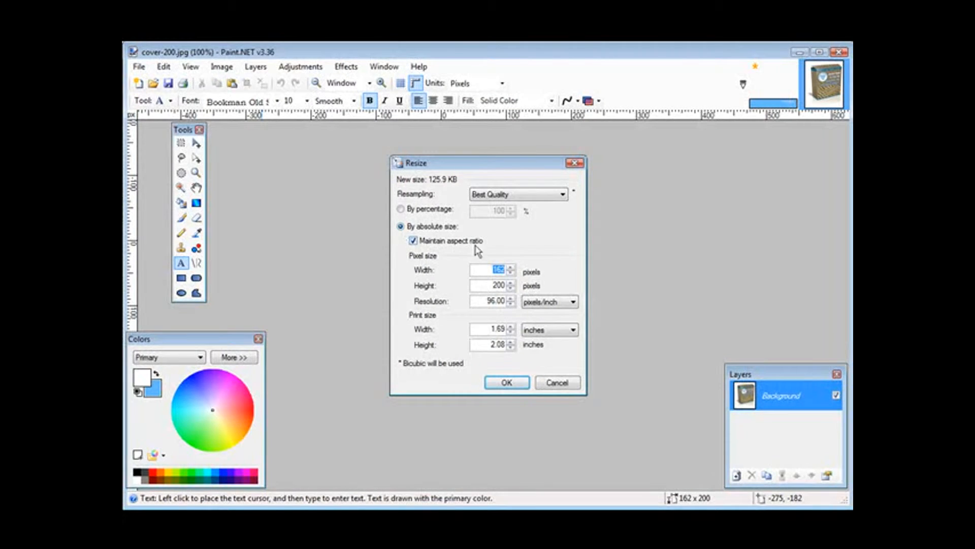
pyautogui.click(491, 285)
pyautogui.write('125')
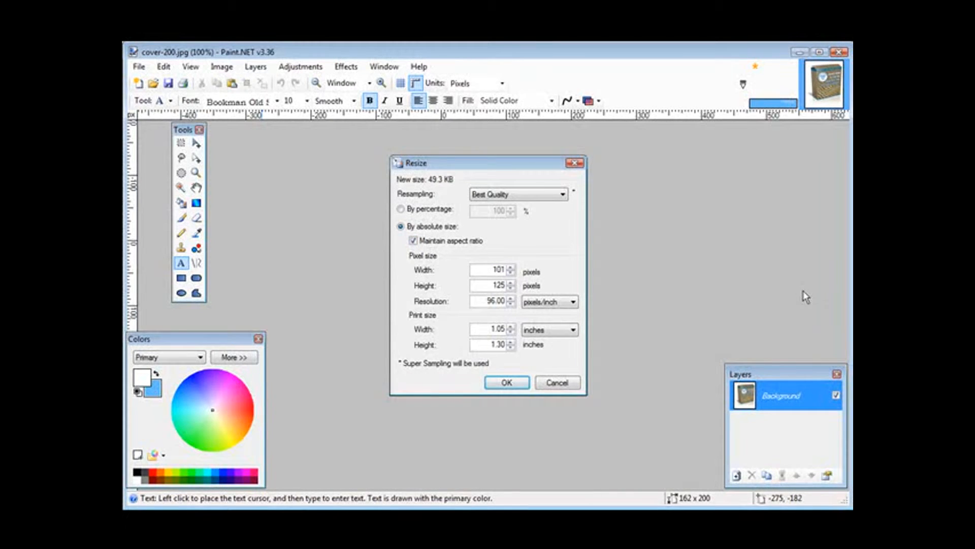
pyautogui.click(502, 380)
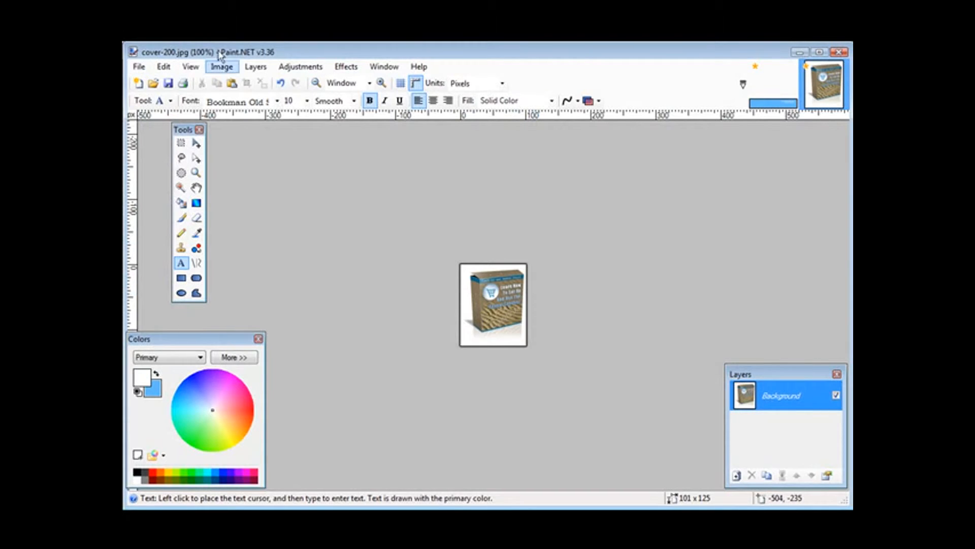
# Step: Save the resized box image as a separate JPEG named cover-20011 in the jpeg folder
pyautogui.click(137, 69)
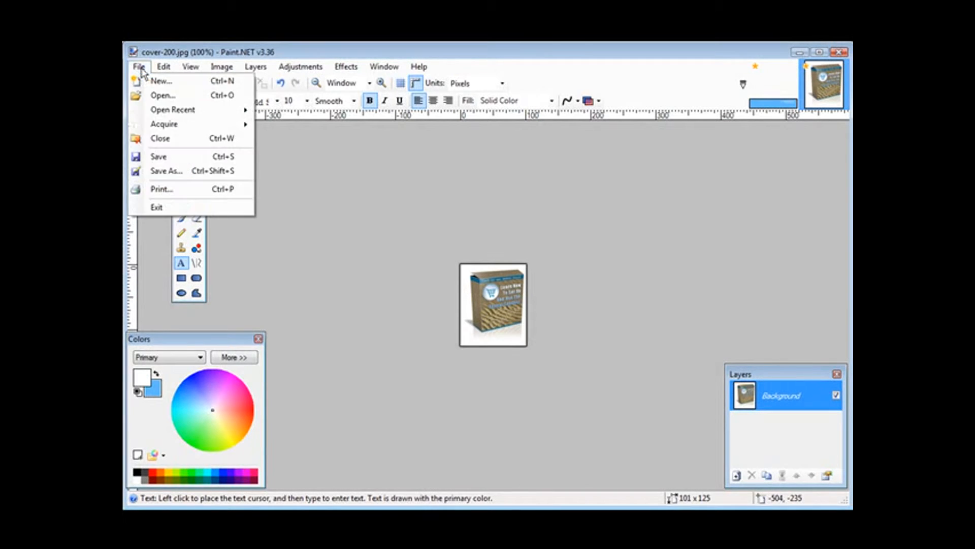
pyautogui.click(175, 173)
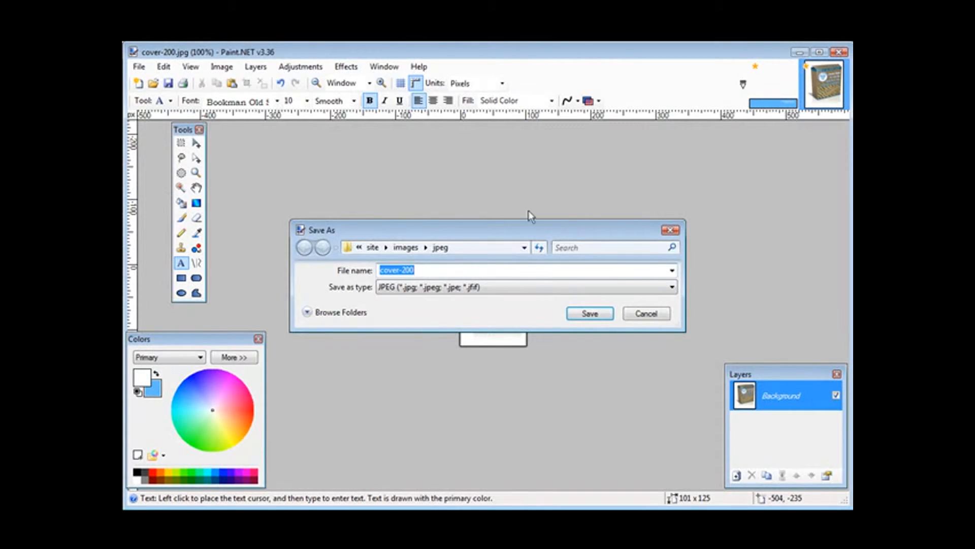
pyautogui.click(432, 271)
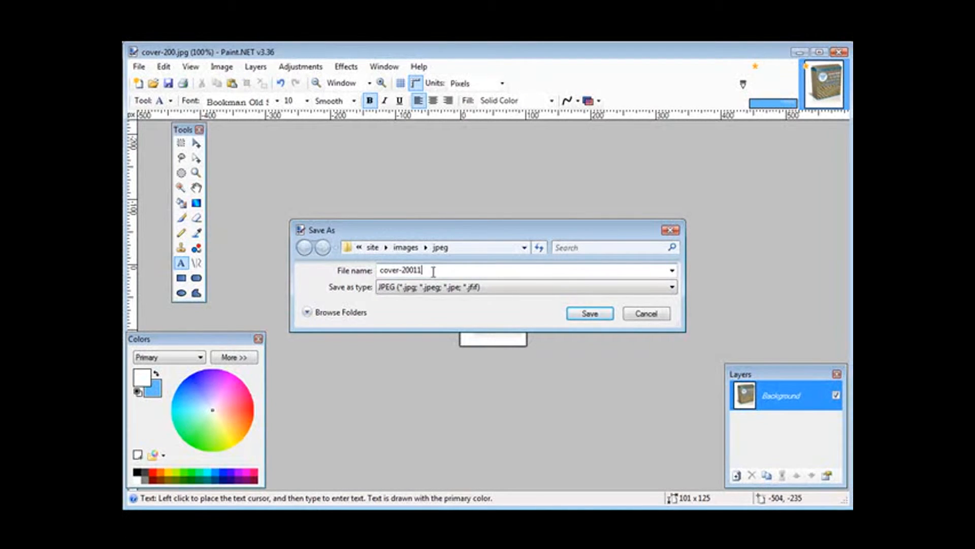
pyautogui.click(590, 313)
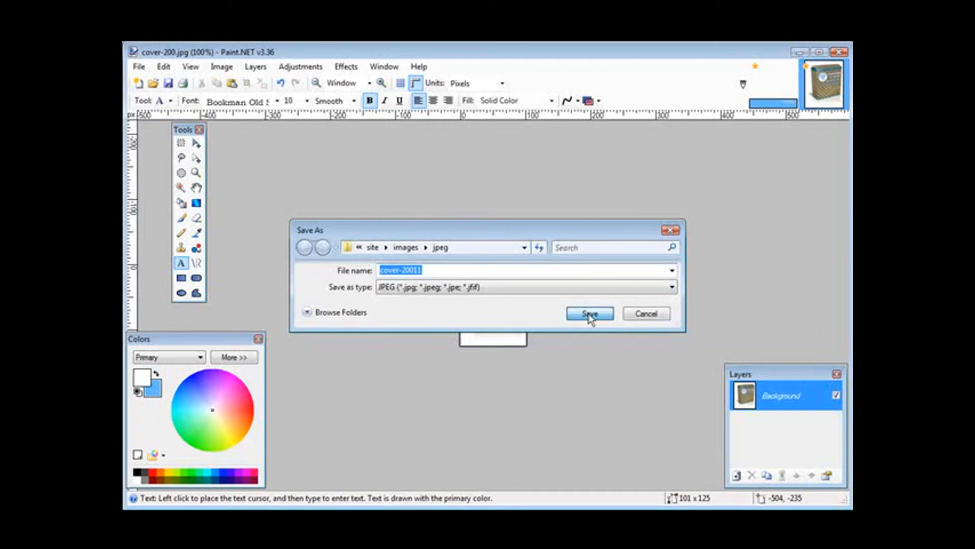
pyautogui.click(543, 329)
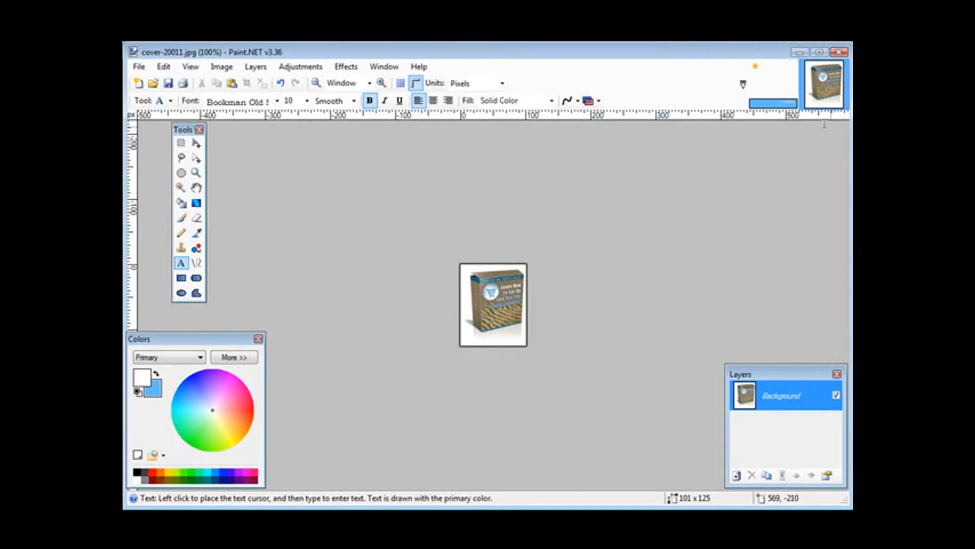
# Step: Return to the untitled banner and import cover-20011.jpg into it as a new layer
pyautogui.click(769, 84)
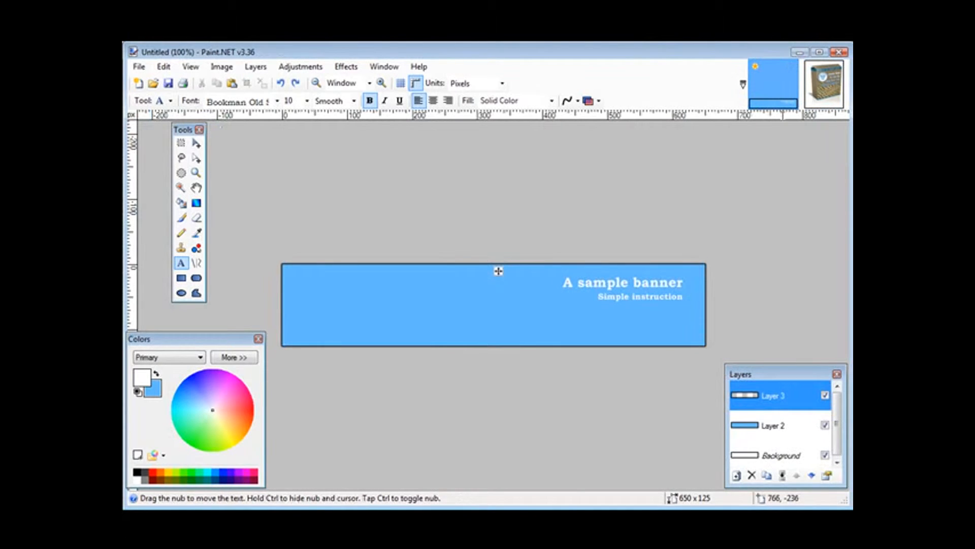
pyautogui.click(254, 67)
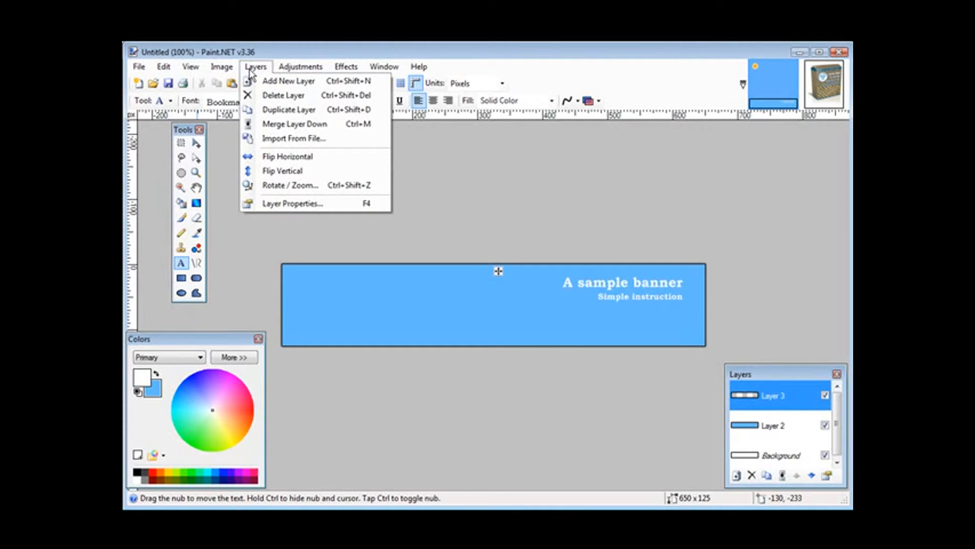
pyautogui.click(294, 138)
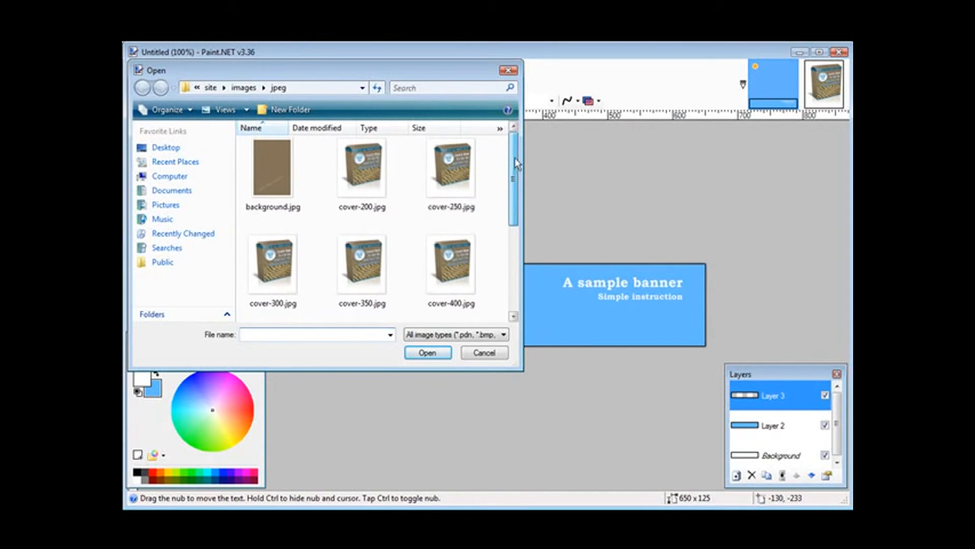
pyautogui.moveTo(517, 164); pyautogui.dragTo(516, 257)
pyautogui.click(283, 179)
pyautogui.doubleClick(284, 179)
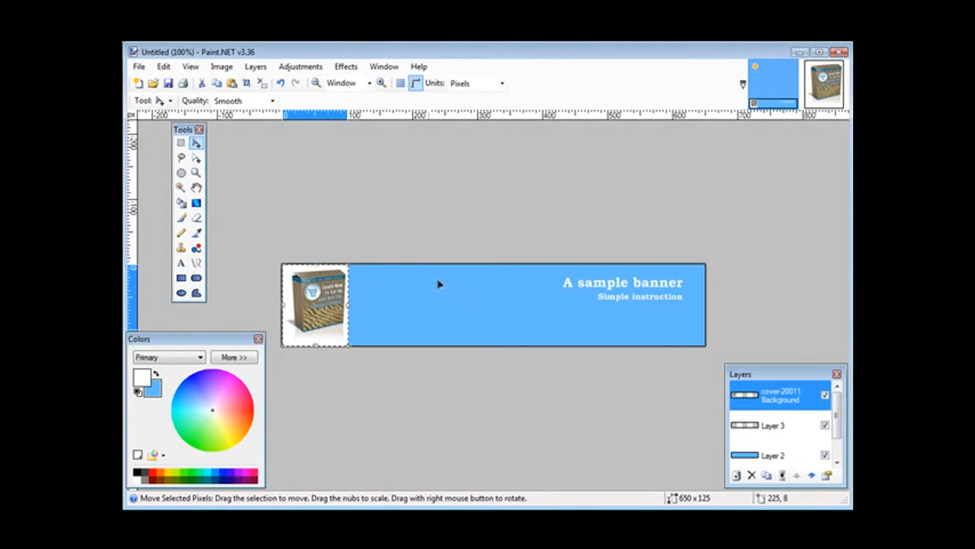
# Step: Sample the light blue banner fill from Layer 2 as the primary color with the Color Picker
pyautogui.click(196, 234)
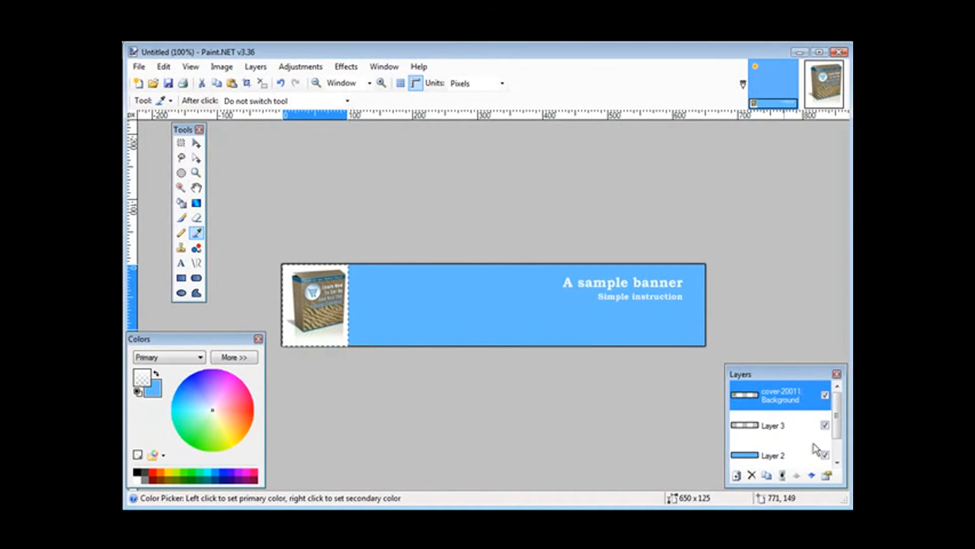
pyautogui.click(771, 455)
pyautogui.click(525, 299)
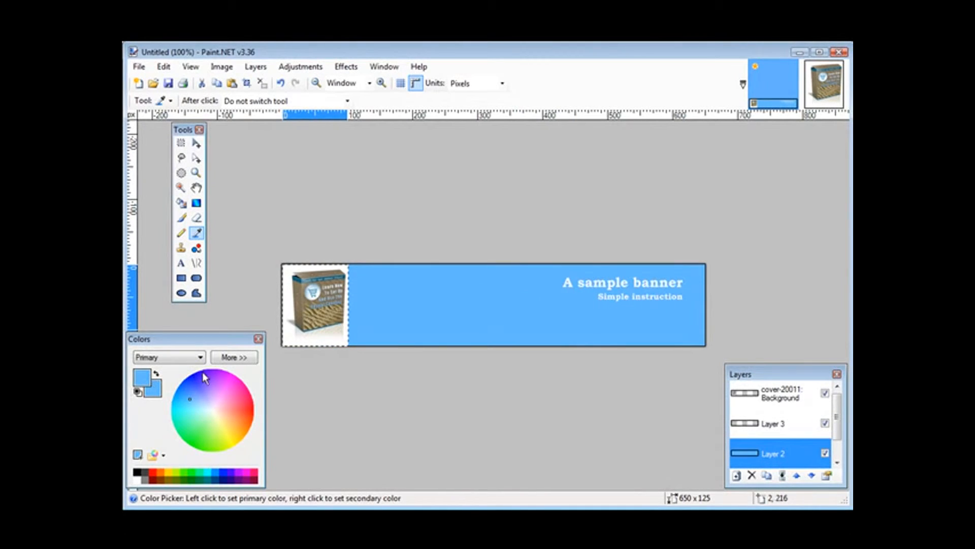
# Step: Select the white area around the box on the cover-20011 layer with the Magic Wand and fill it with the sampled blue
pyautogui.click(811, 407)
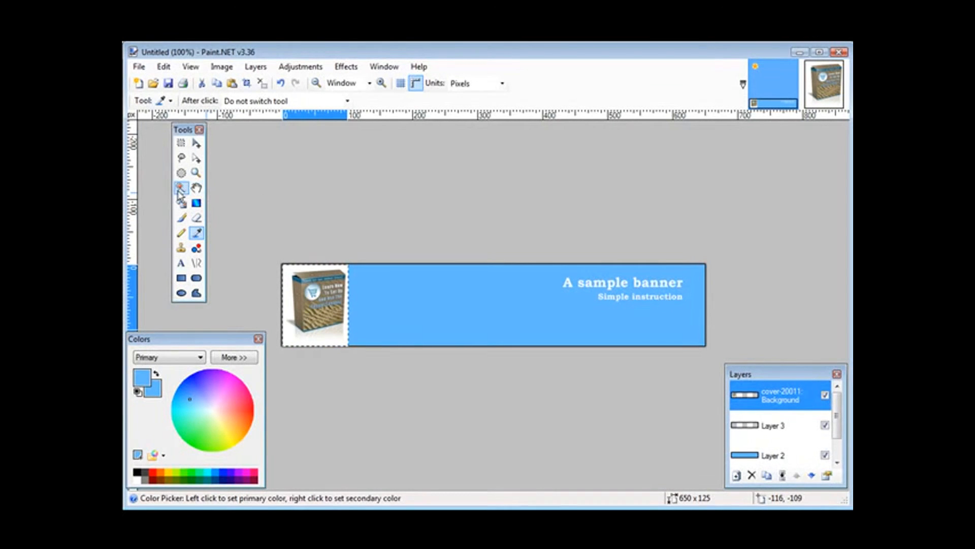
pyautogui.click(180, 189)
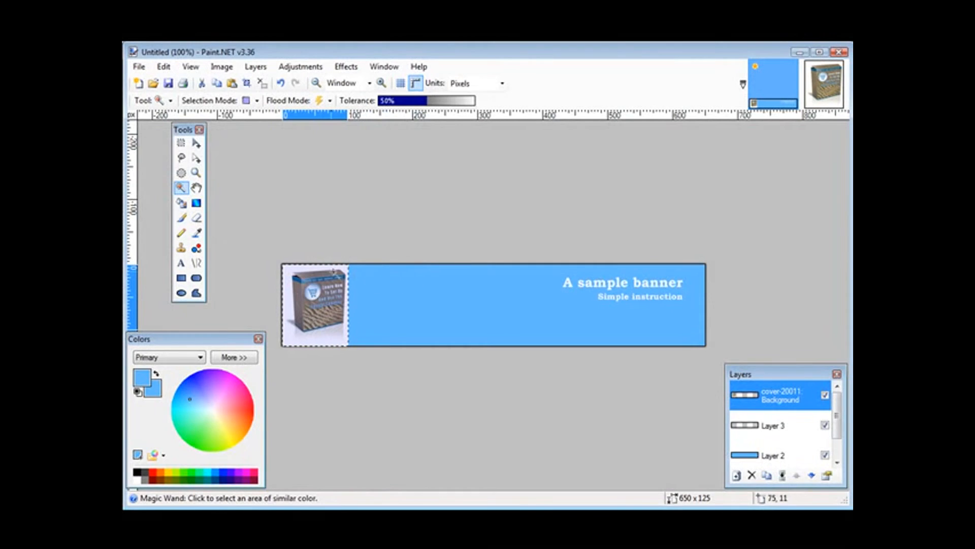
pyautogui.click(289, 270)
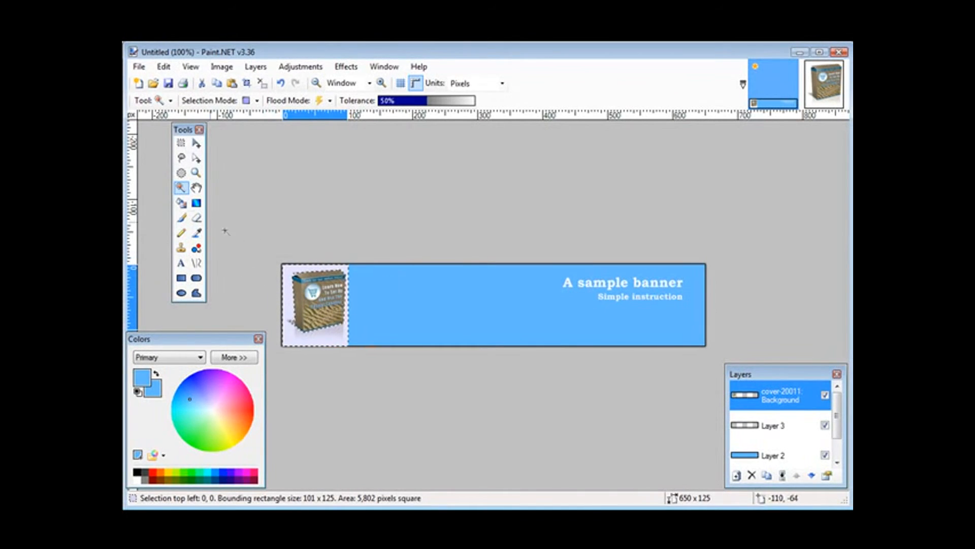
pyautogui.click(181, 202)
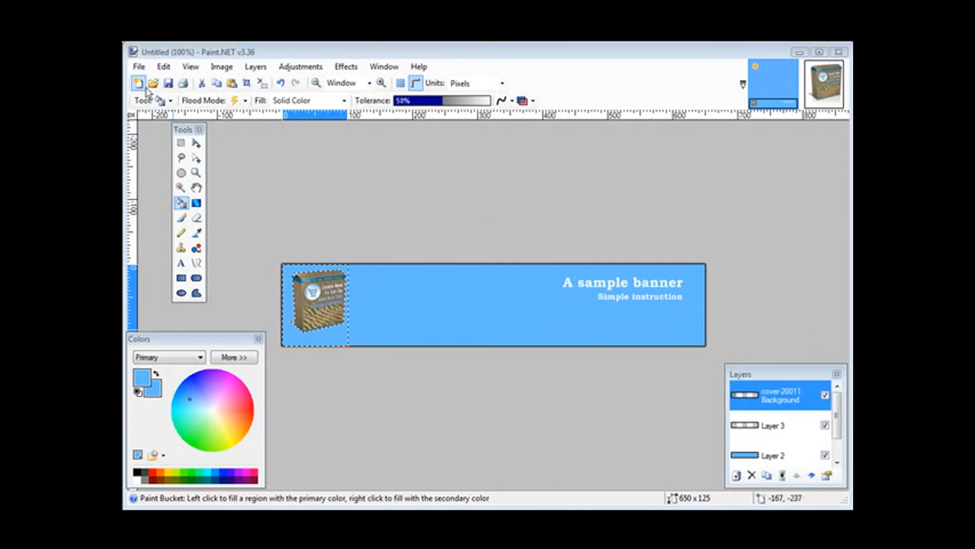
# Step: Save the banner as a JPEG named banner at quality 95, flattening its layers
pyautogui.click(138, 66)
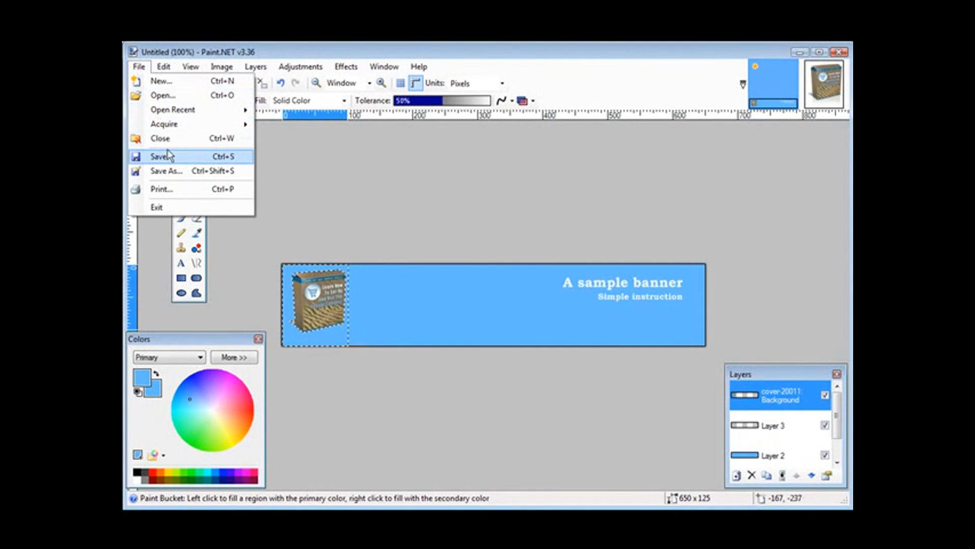
pyautogui.click(170, 170)
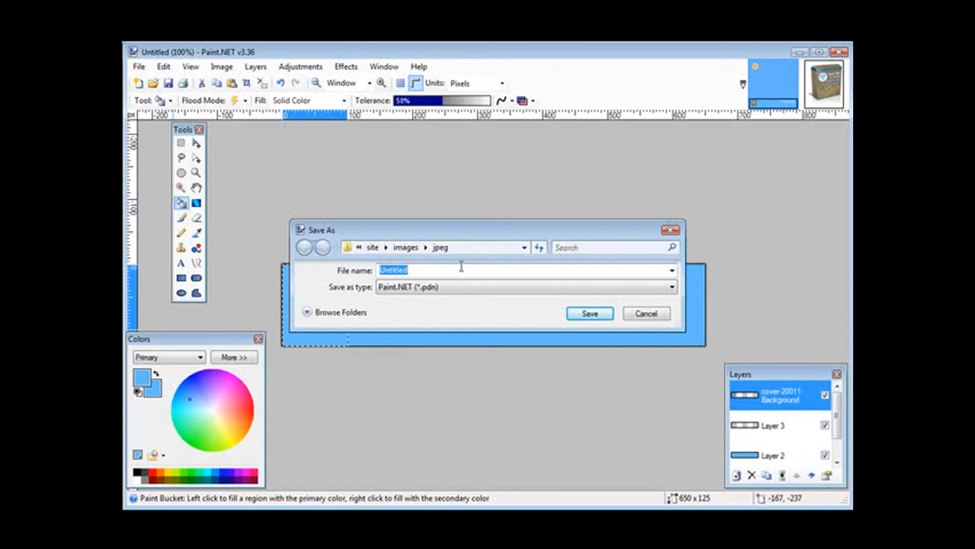
pyautogui.write('bann')
pyautogui.click(463, 290)
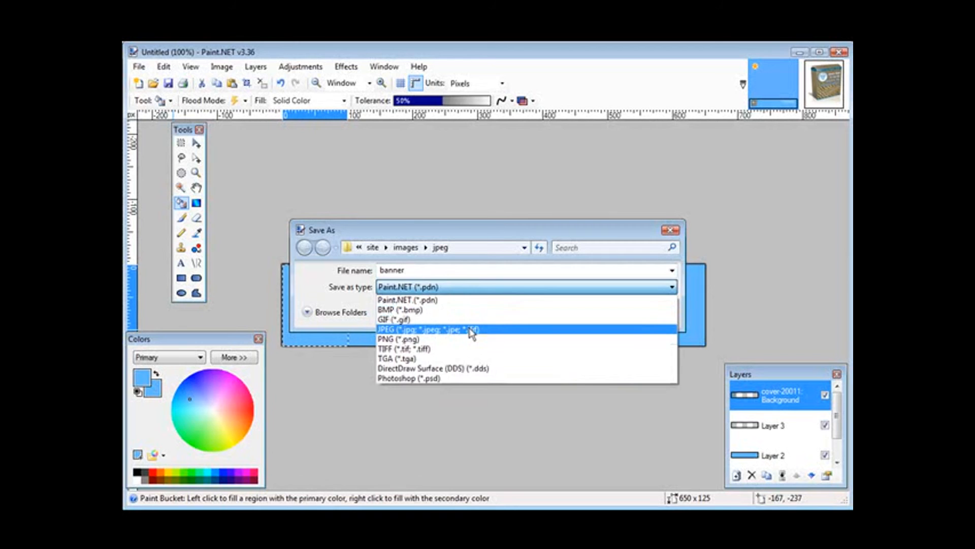
pyautogui.click(471, 331)
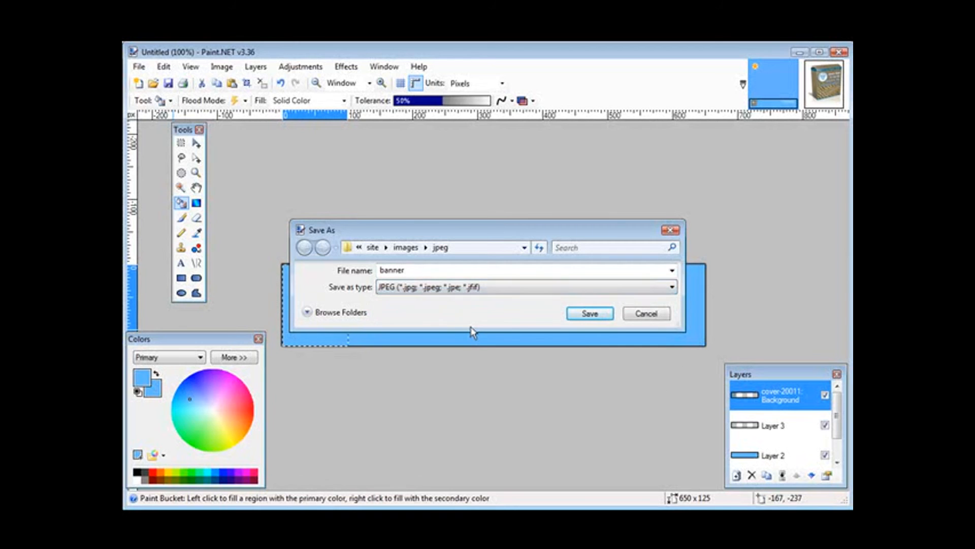
pyautogui.click(590, 314)
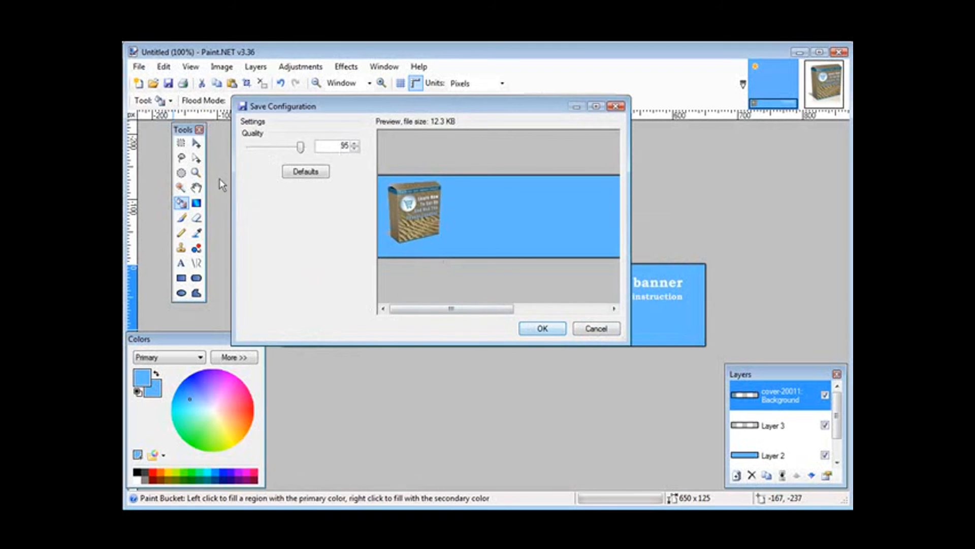
pyautogui.click(543, 329)
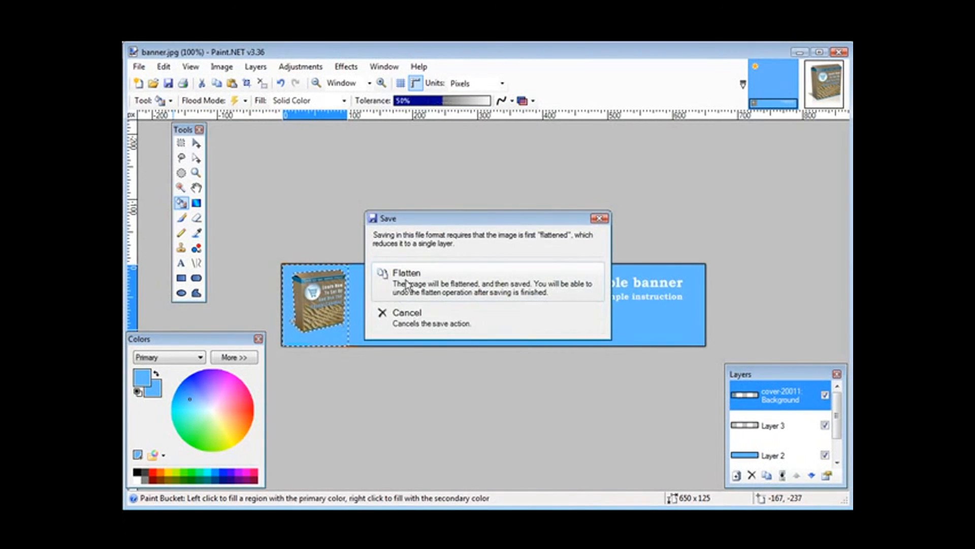
pyautogui.click(436, 282)
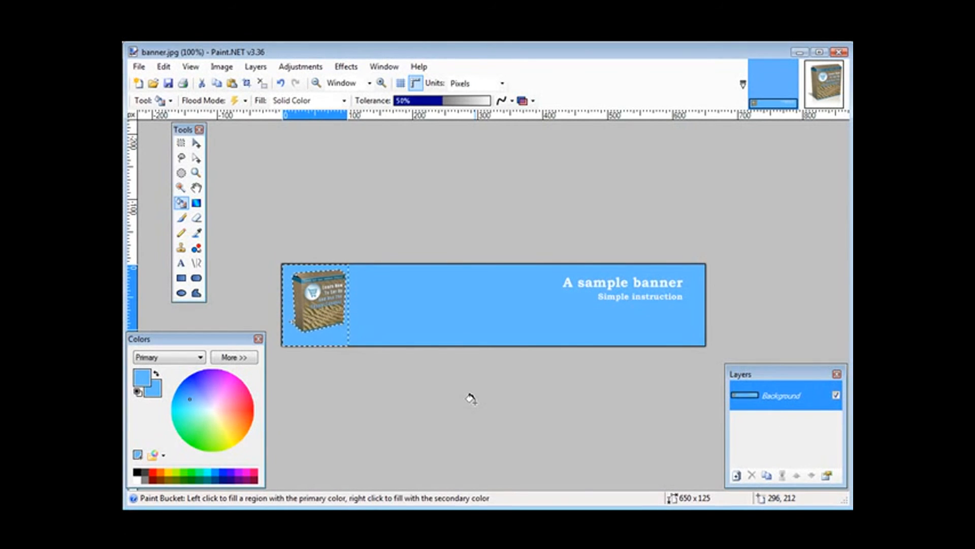
# Step: Switch to the jpeg folder window, preview banner.jpg in Windows Photo Gallery, and close the preview
pyautogui.hotkey('alt', 'Tab')
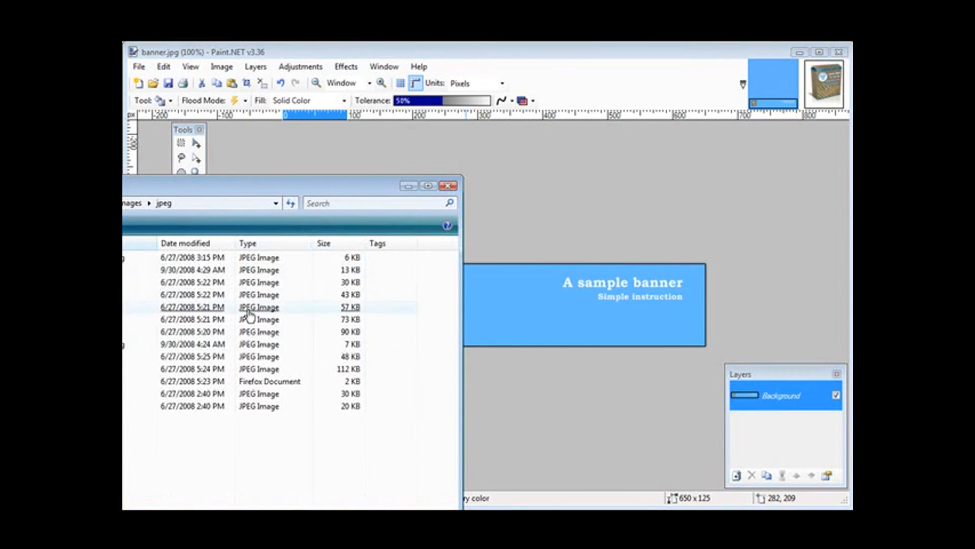
pyautogui.click(124, 269)
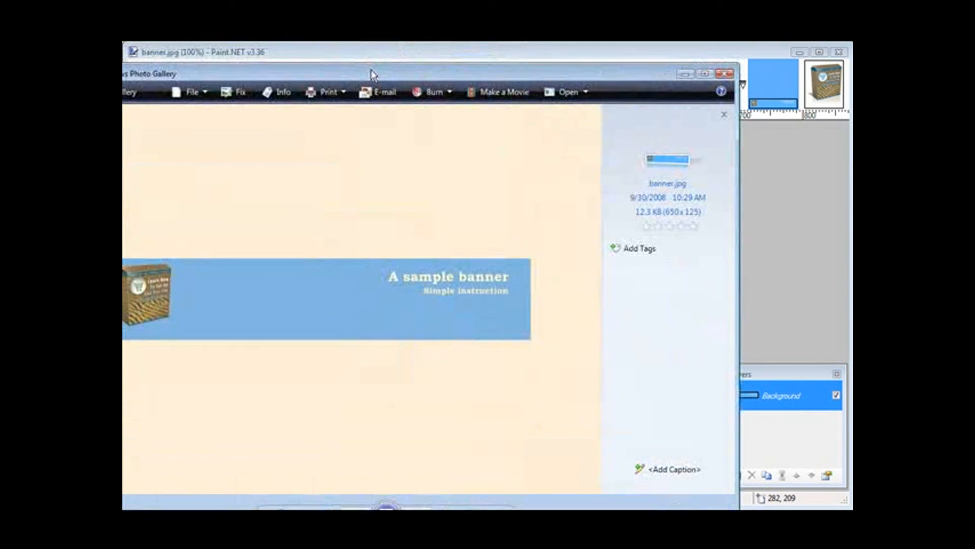
pyautogui.moveTo(370, 53)
pyautogui.mouseDown()
pyautogui.moveTo(440, 63)
pyautogui.moveTo(453, 51)
pyautogui.mouseUp()
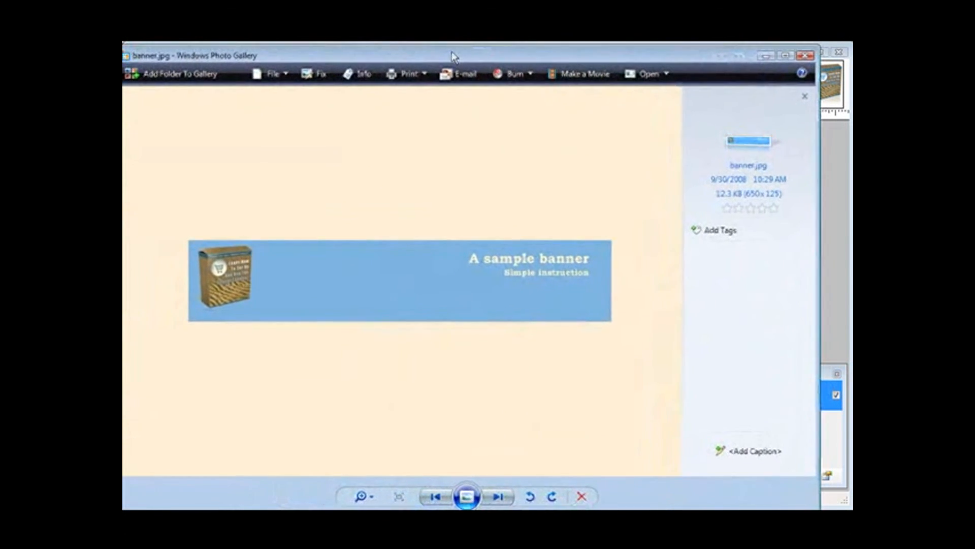
pyautogui.click(803, 56)
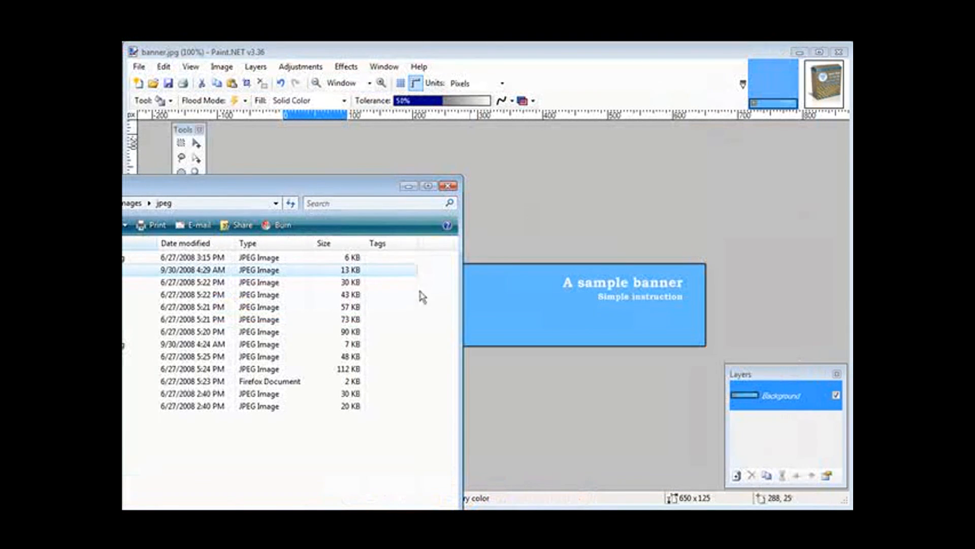
# Step: Open banner.jpg from the jpeg folder with an alternative program
pyautogui.rightClick(123, 269)
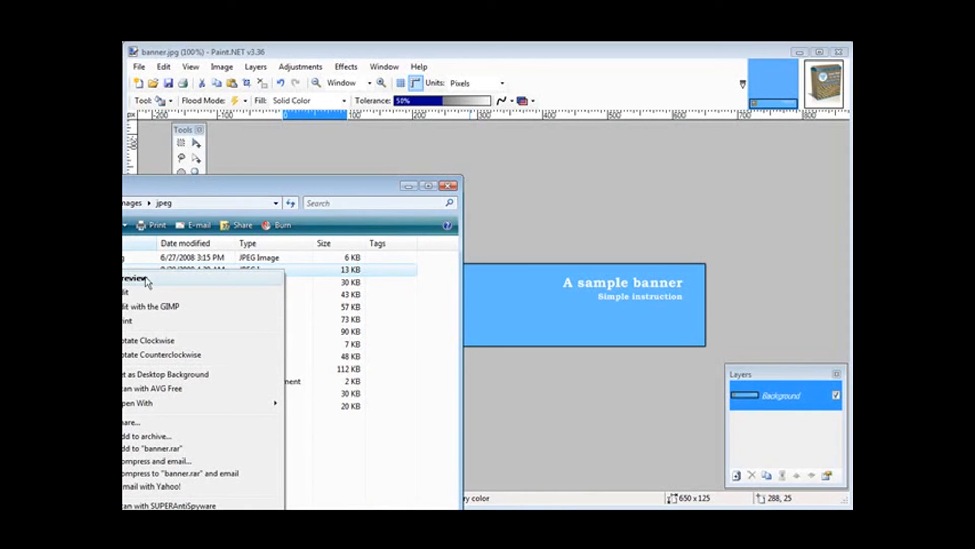
pyautogui.moveTo(148, 402)
pyautogui.click(309, 404)
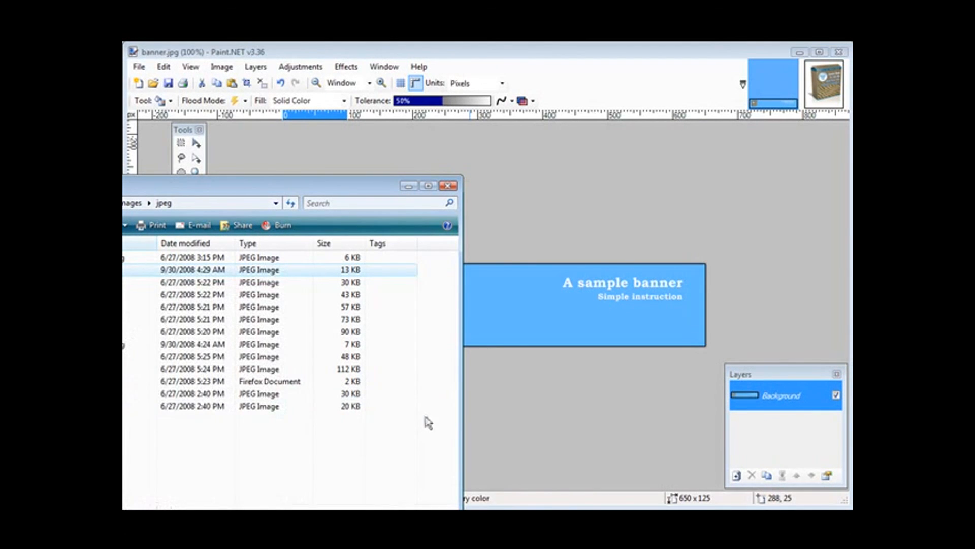